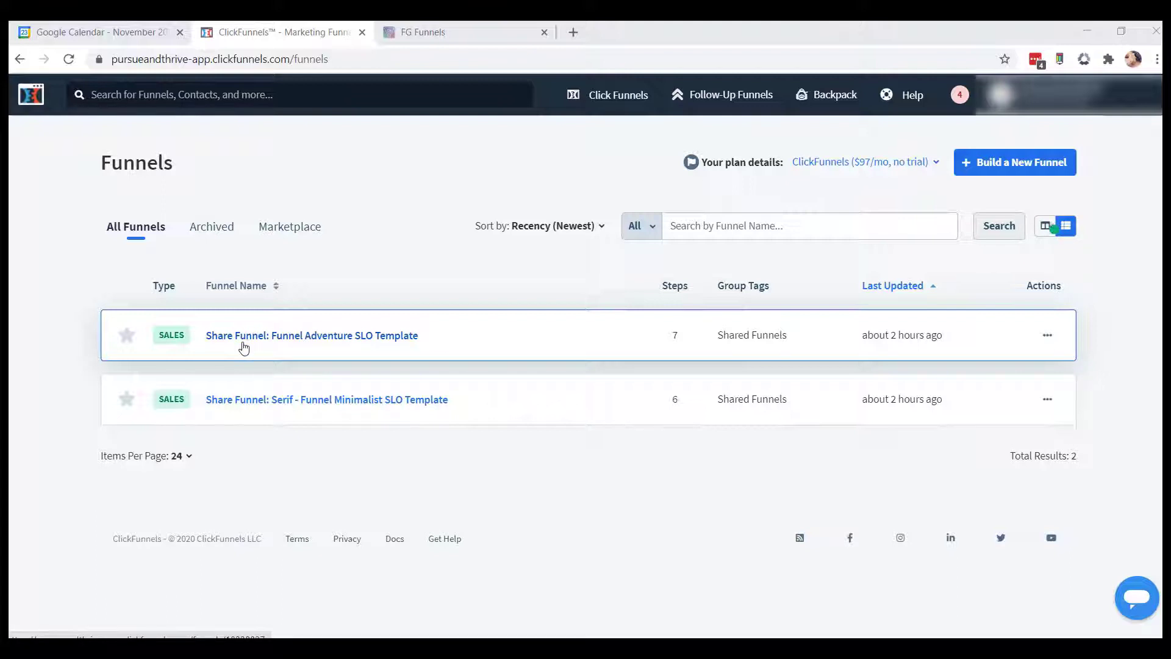
# Copy the funnel name 'Share Funnel: Funnel Adventure SLO Template' from the funnels list.
pyautogui.moveTo(423, 341); pyautogui.dragTo(201, 335)
pyautogui.rightClick(268, 336)
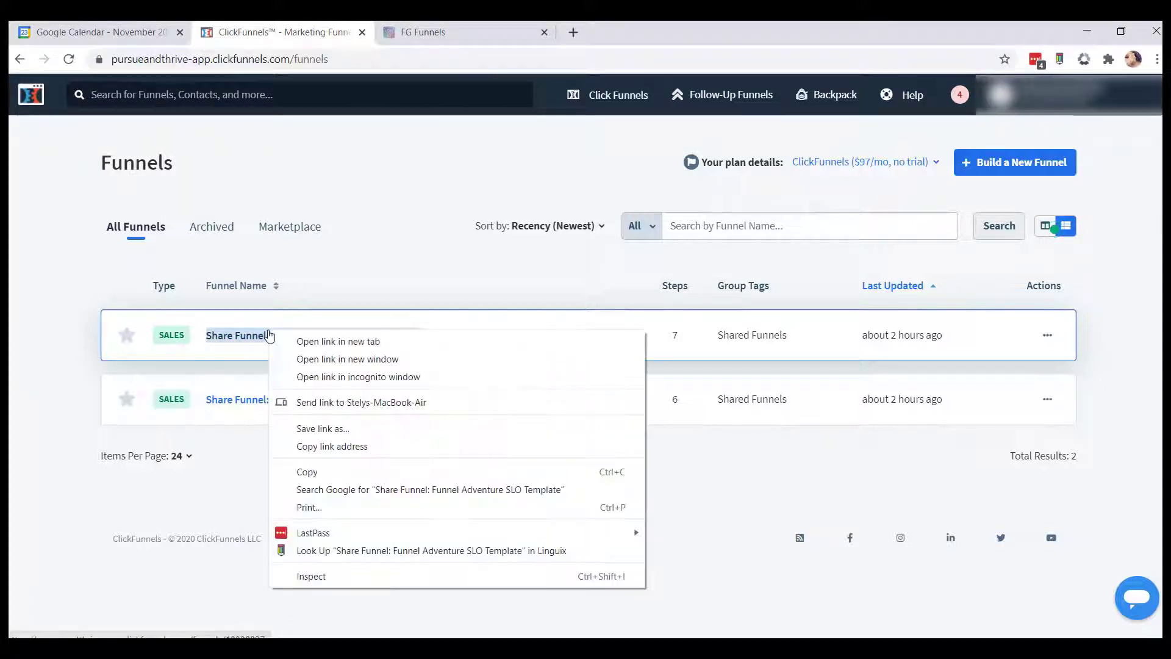
pyautogui.click(301, 471)
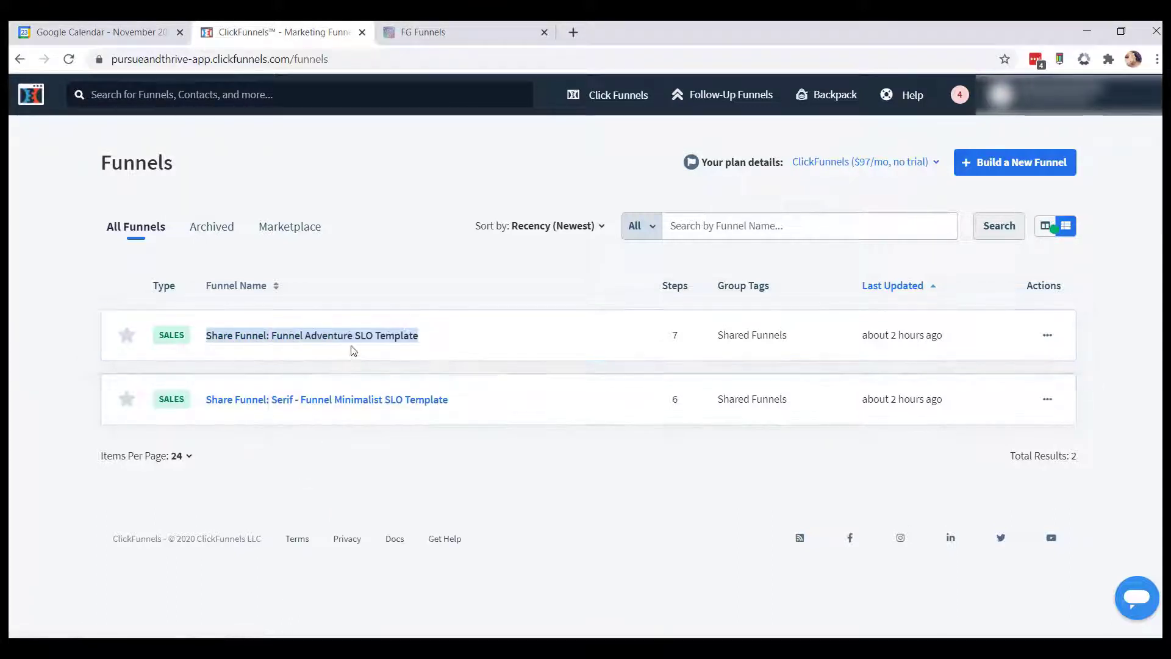
pyautogui.click(352, 335)
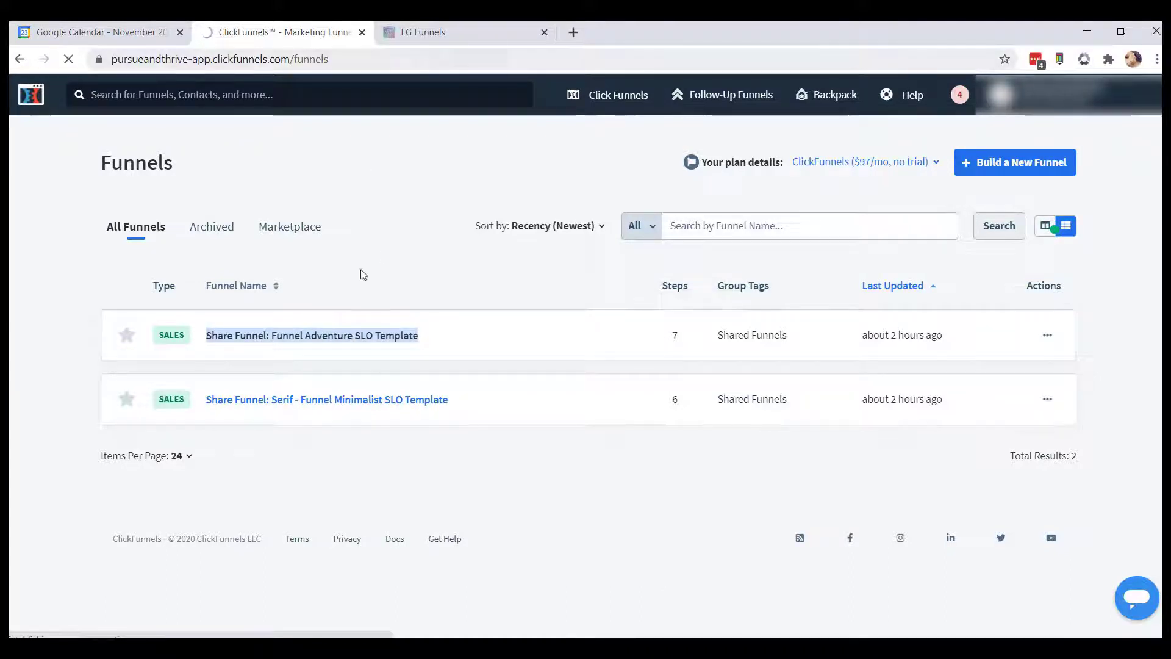
# Switch to FG Funnels, open the Funnels list and start creating a new funnel.
pyautogui.click(442, 32)
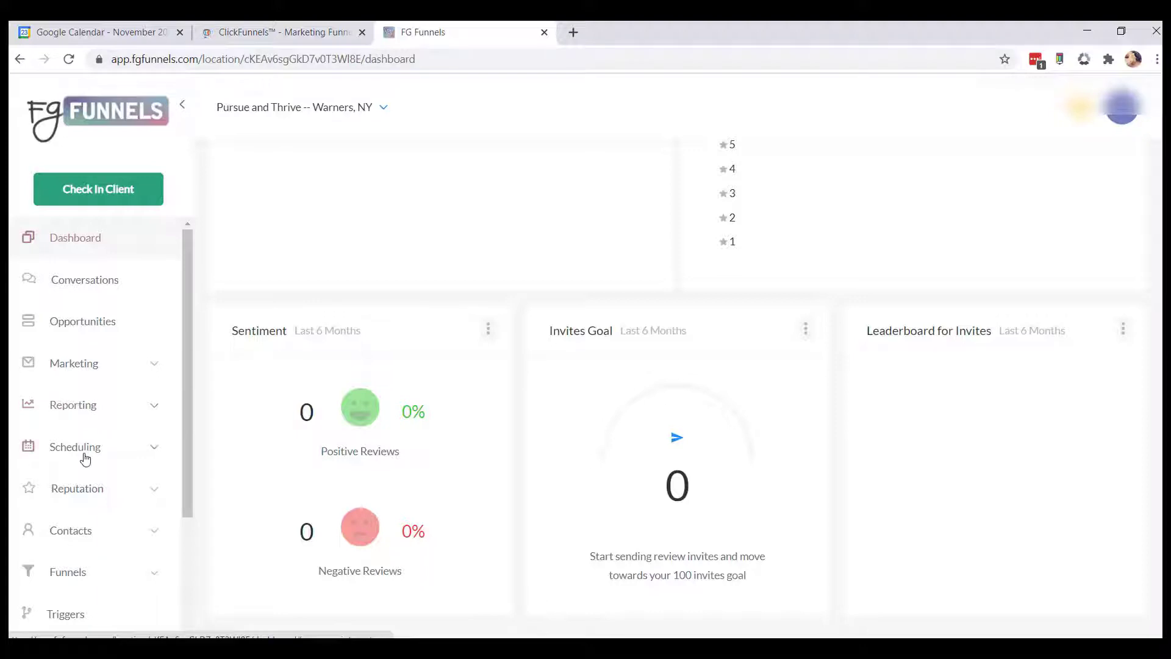
pyautogui.scroll(-3, 76, 461)
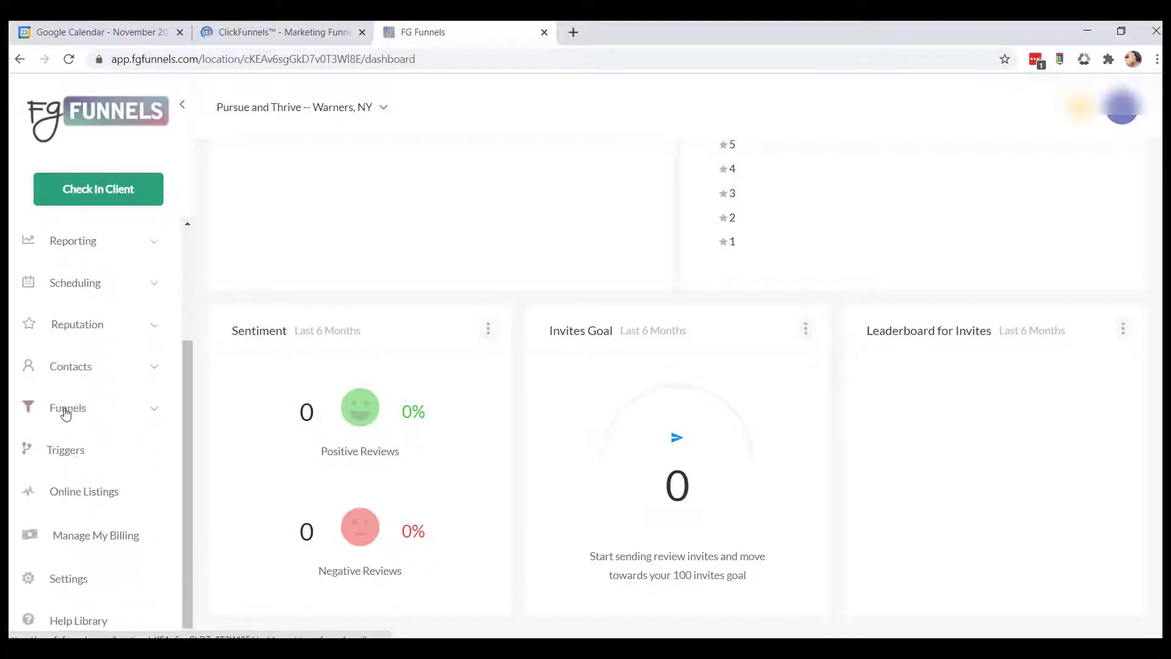
pyautogui.click(63, 413)
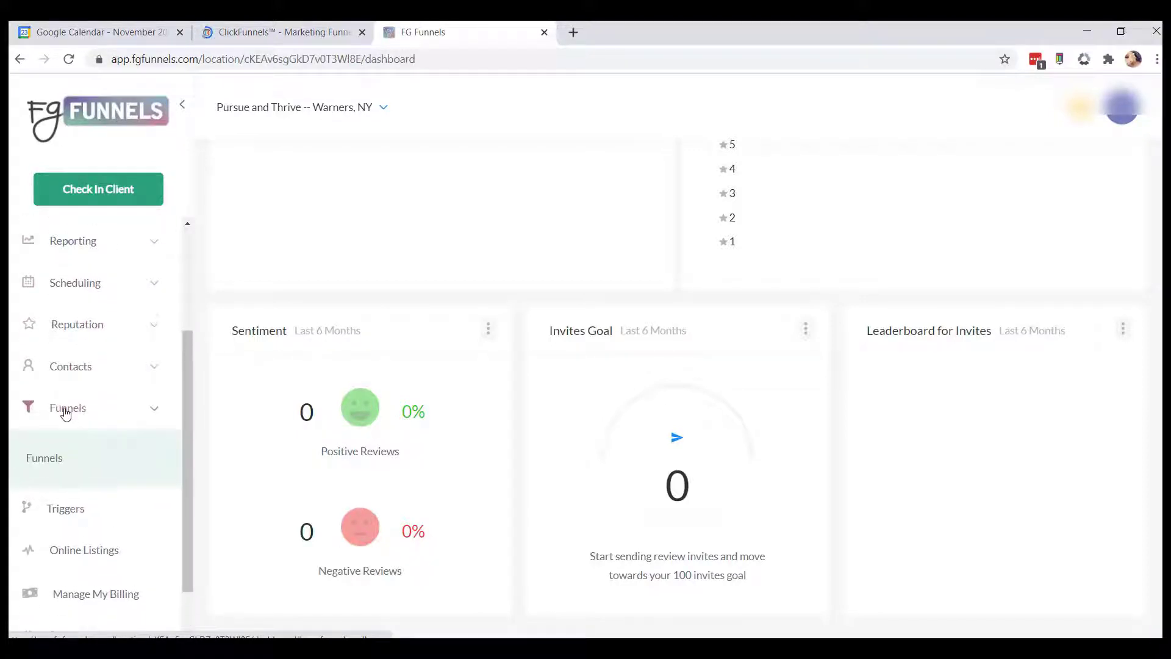
pyautogui.click(41, 465)
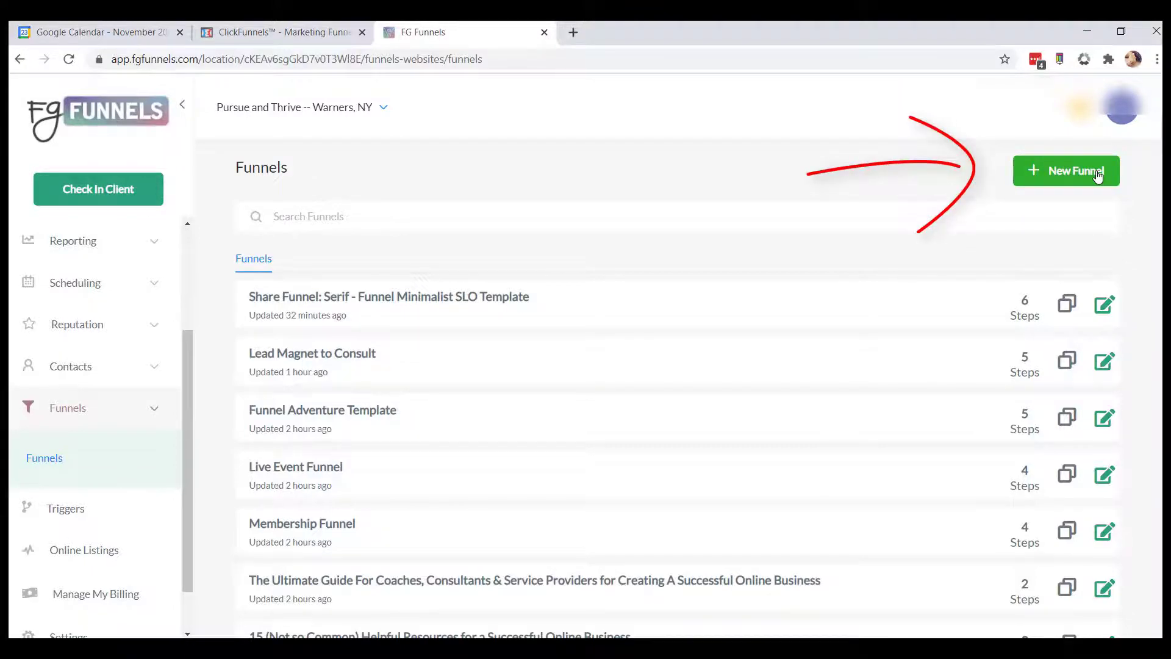
pyautogui.click(1098, 176)
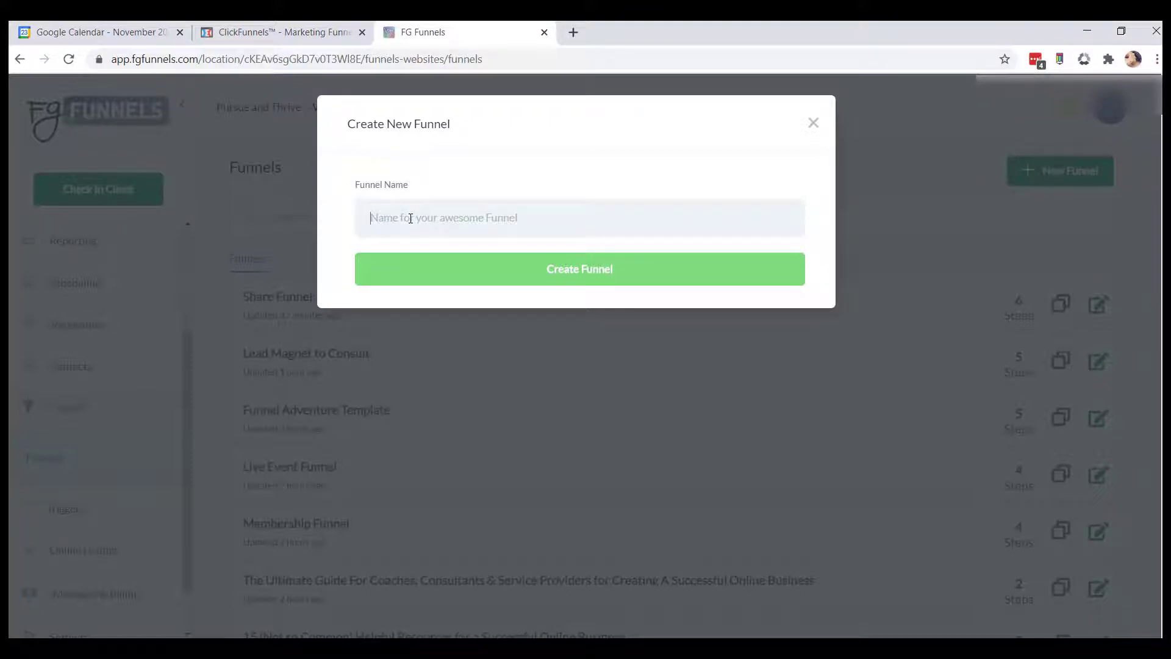
# Paste 'Share Funnel: Funnel Adventure SLO Template' as the funnel name and create the funnel.
pyautogui.rightClick(411, 218)
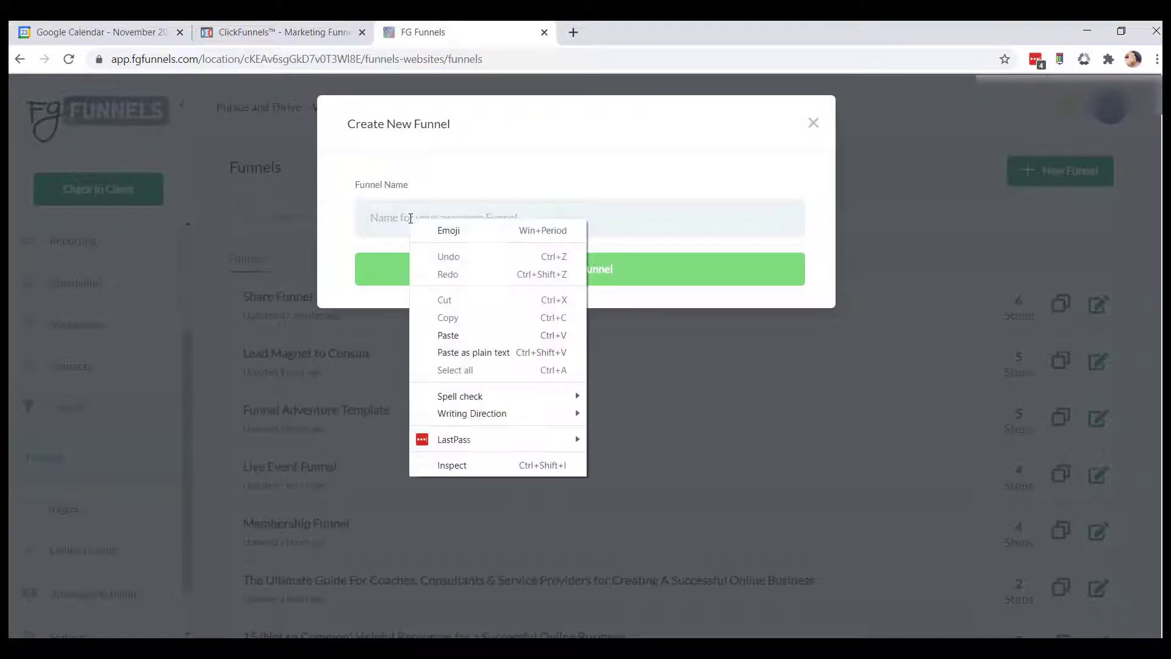
pyautogui.click(472, 353)
pyautogui.click(532, 218)
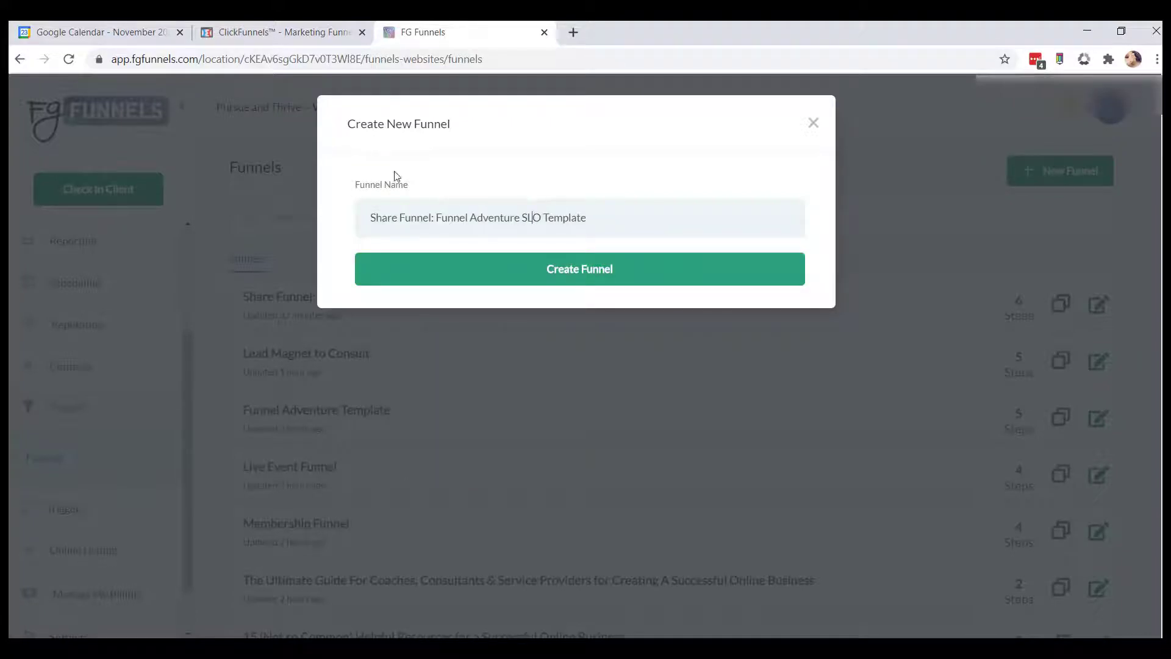
pyautogui.click(231, 34)
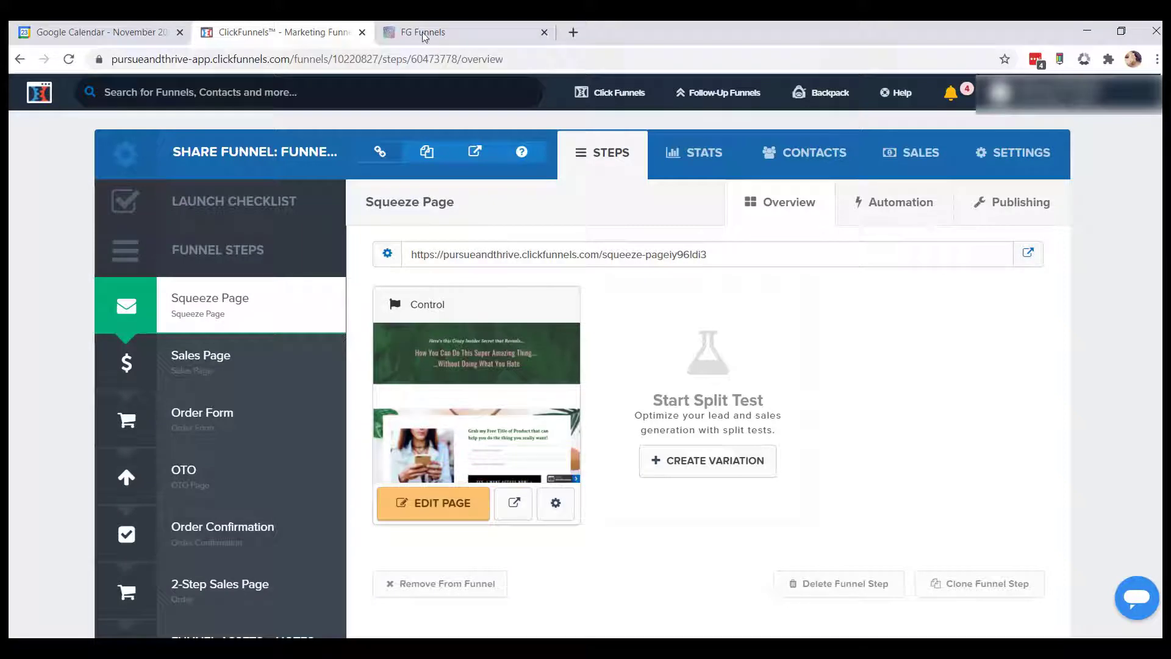
pyautogui.click(497, 30)
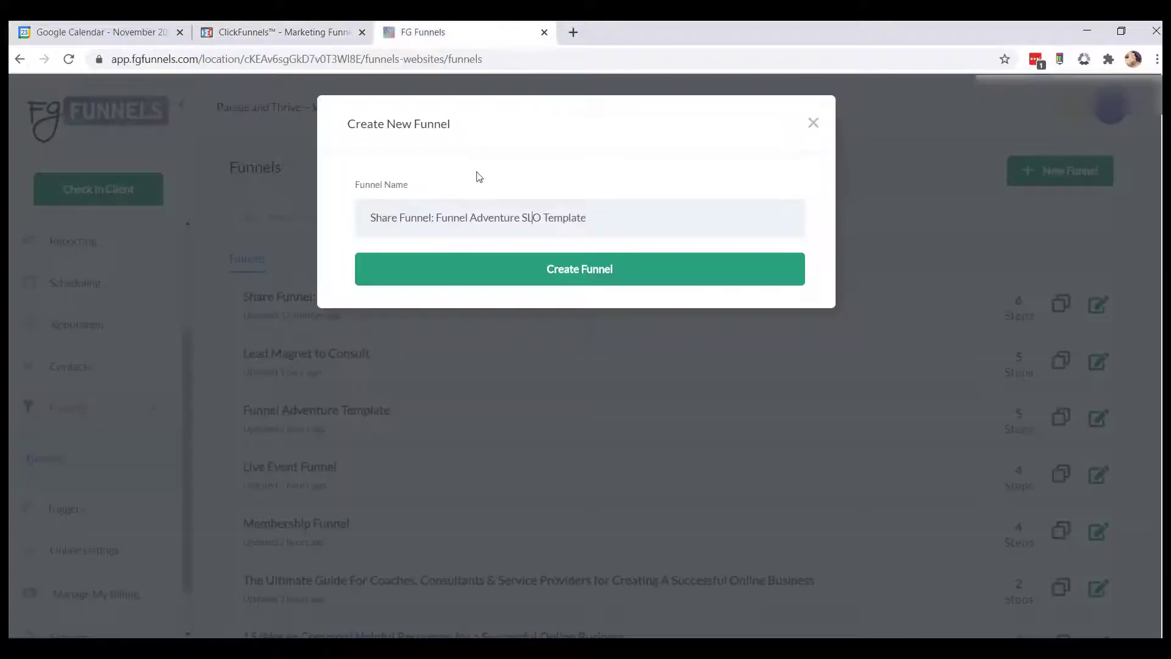
pyautogui.click(470, 269)
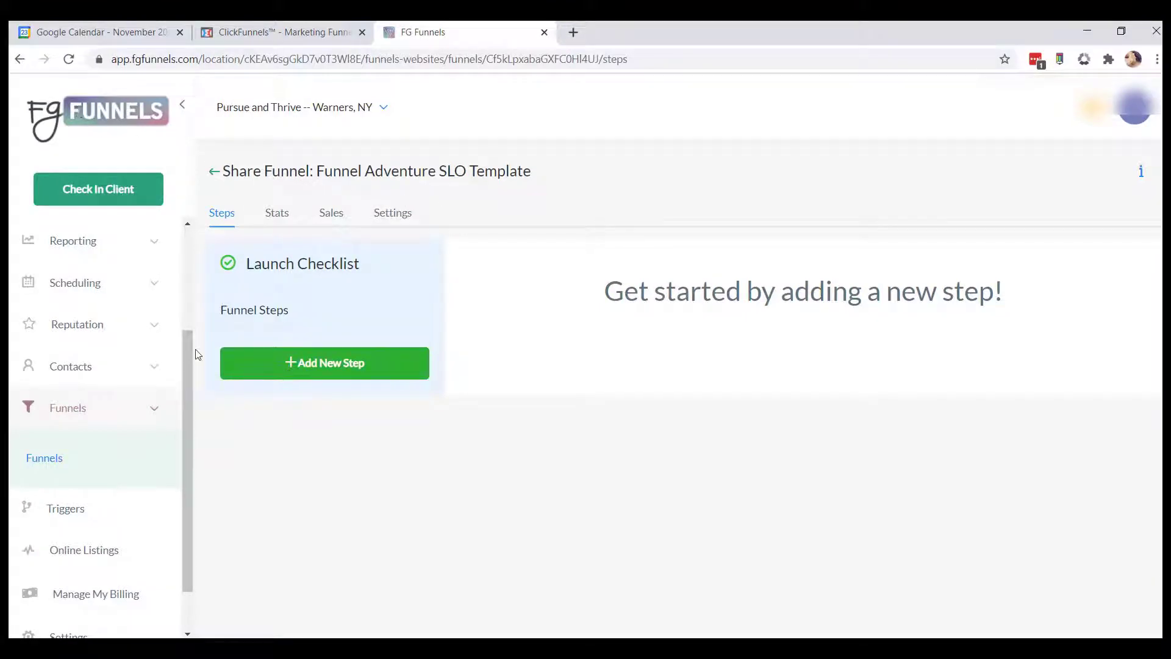
# Add a new funnel step and name its page Squeeze Page.
pyautogui.click(308, 366)
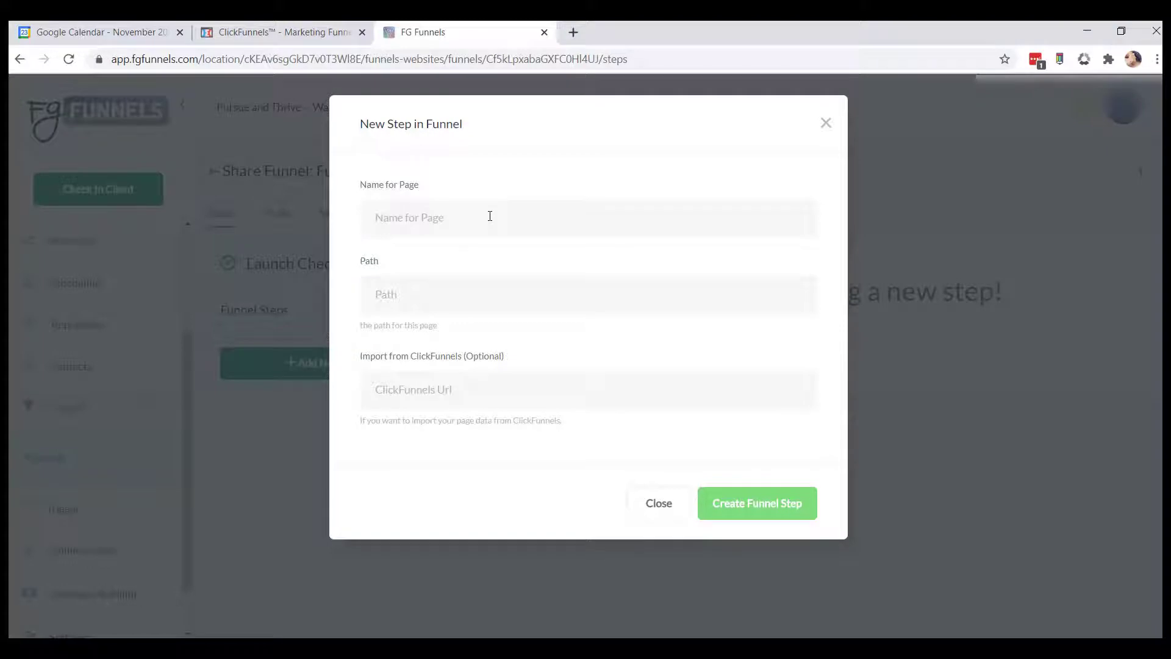
pyautogui.click(322, 33)
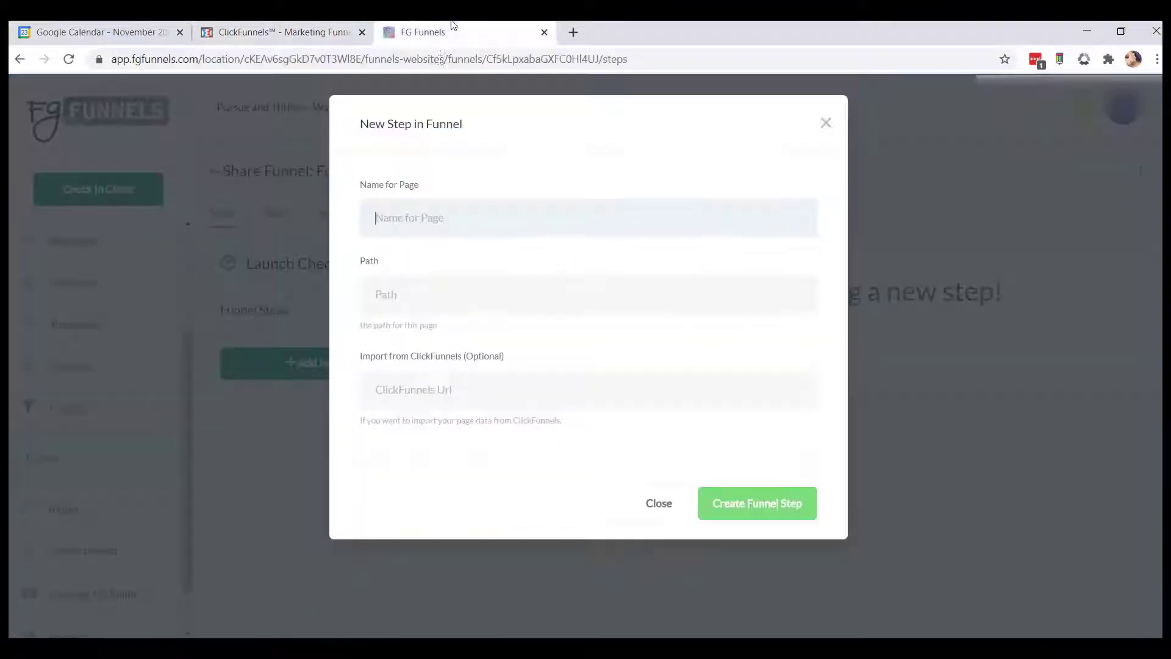
pyautogui.click(453, 32)
pyautogui.write('Squ')
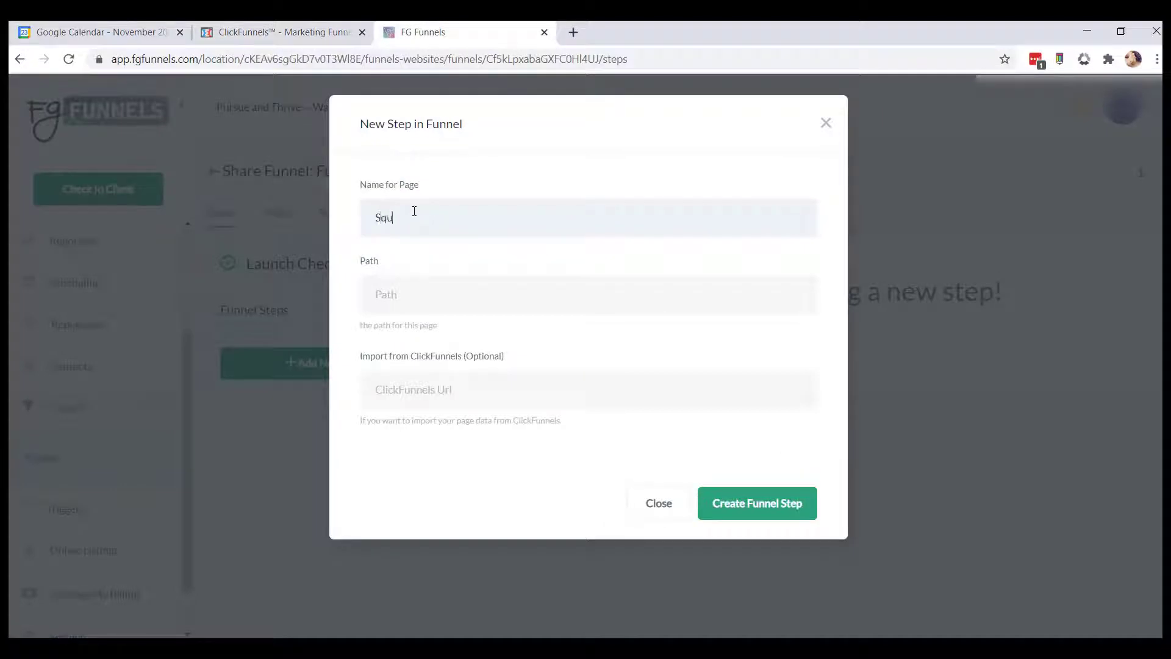
pyautogui.write('eeze Page')
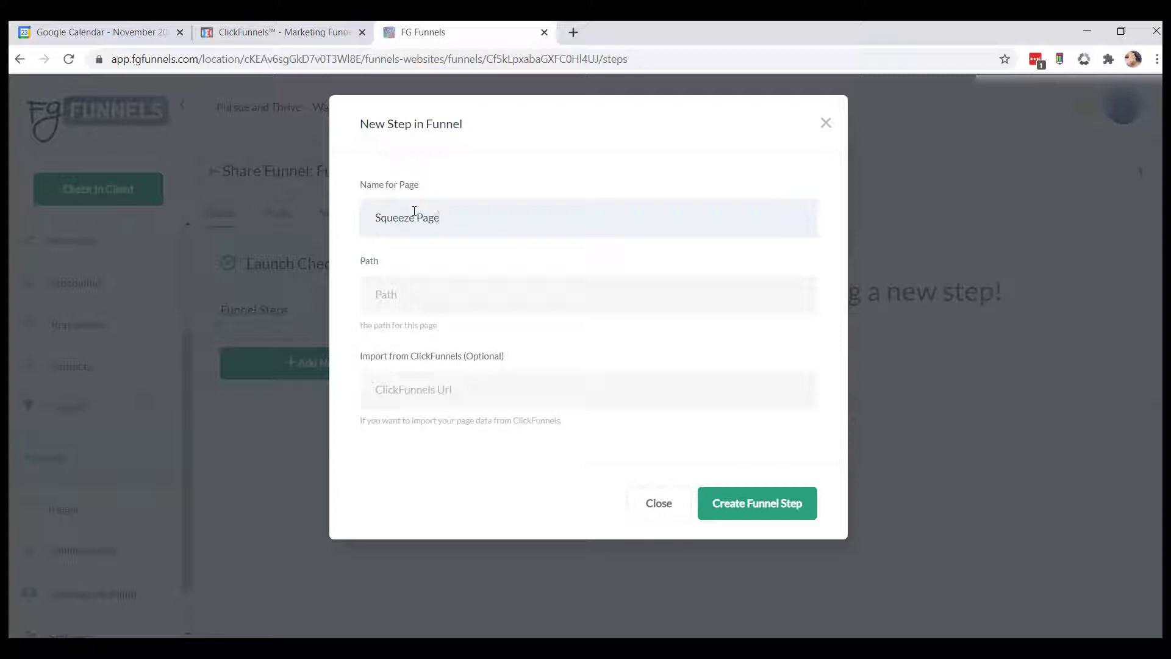
# Switch to ClickFunnels and copy the Squeeze Page step's URL.
pyautogui.click(252, 26)
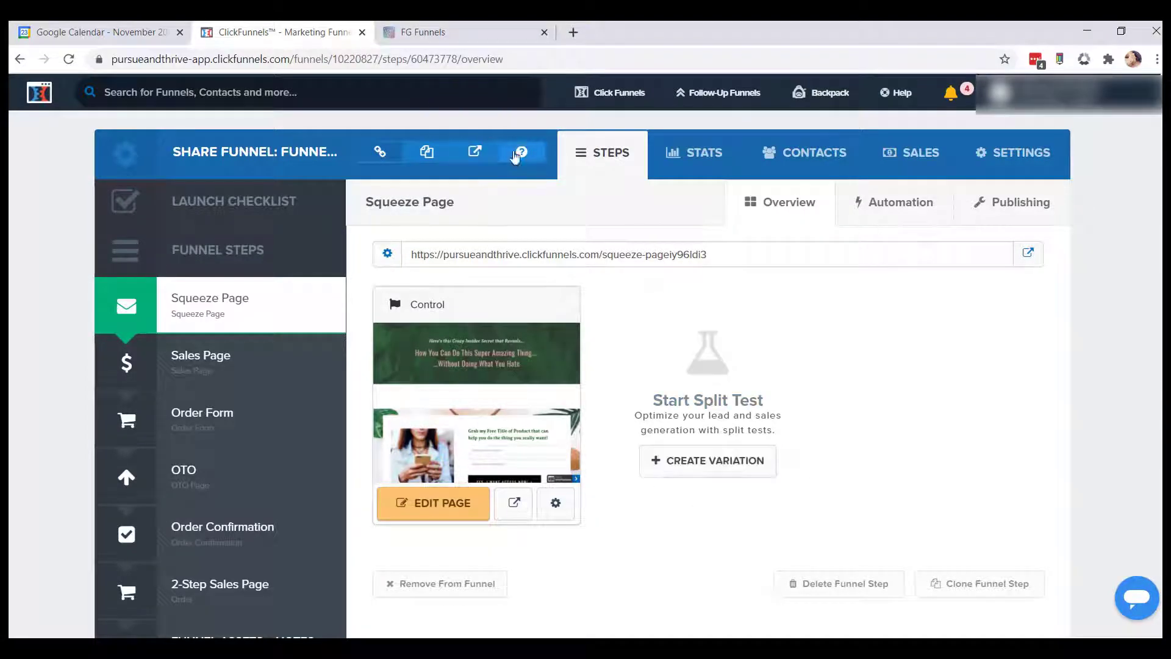
pyautogui.tripleClick(507, 254)
pyautogui.rightClick(507, 254)
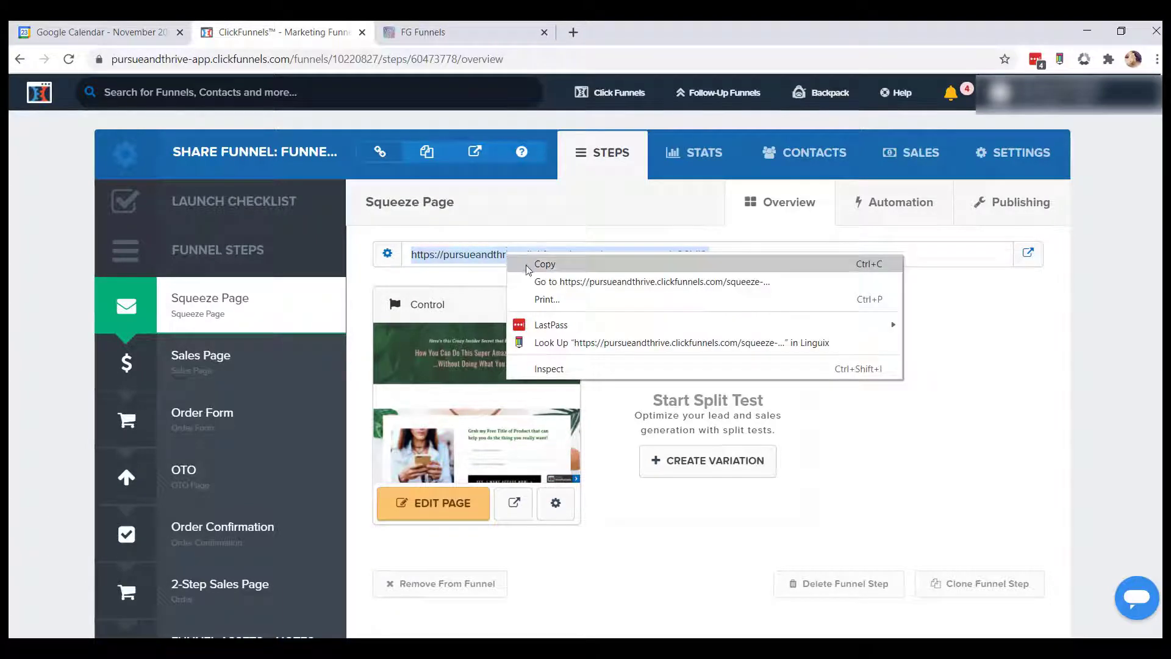
pyautogui.click(578, 266)
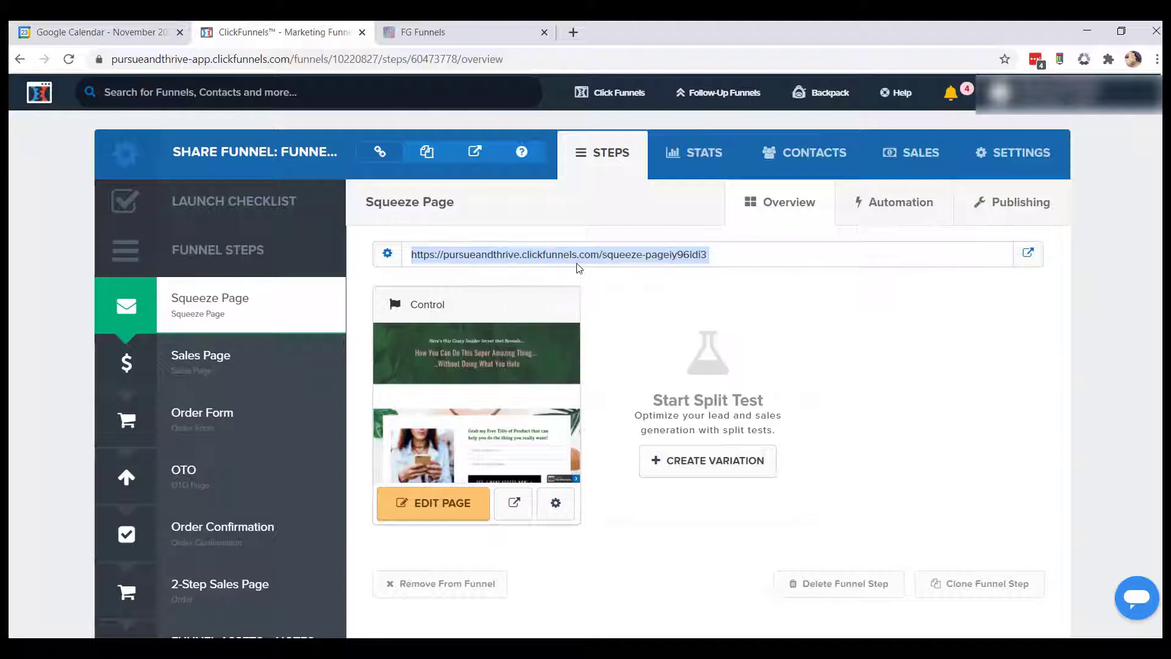
# Paste the squeeze page URL into the ClickFunnels import field, confirm permission, create the step, and save the imported page.
pyautogui.click(423, 31)
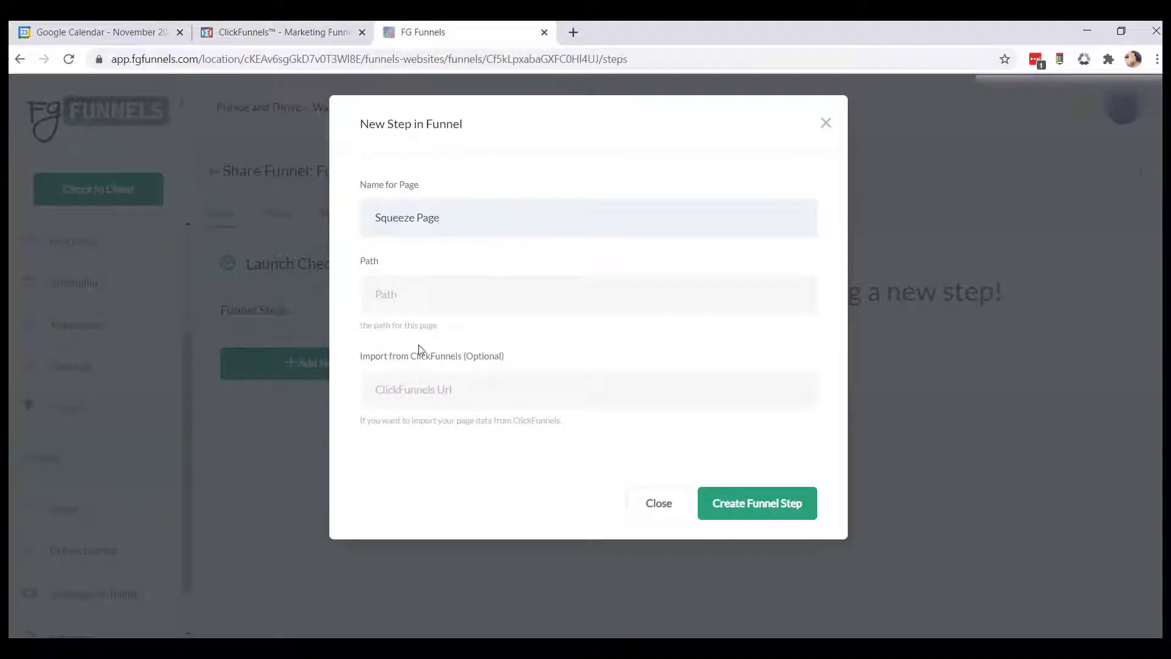
pyautogui.click(394, 389)
pyautogui.rightClick(394, 393)
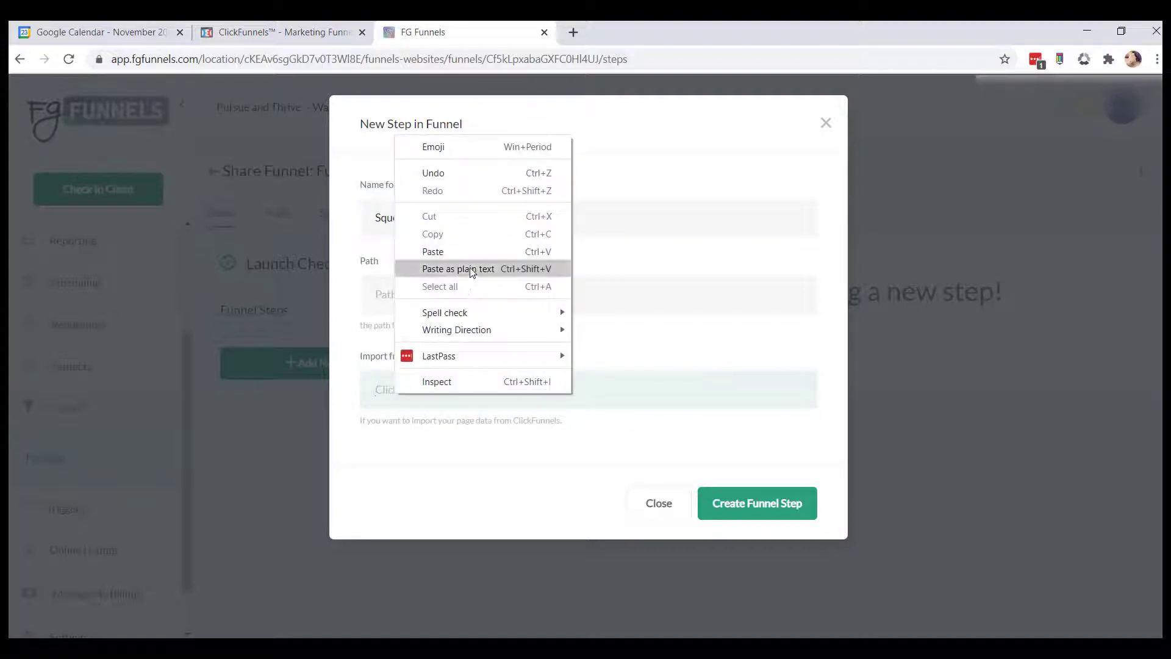
pyautogui.click(471, 272)
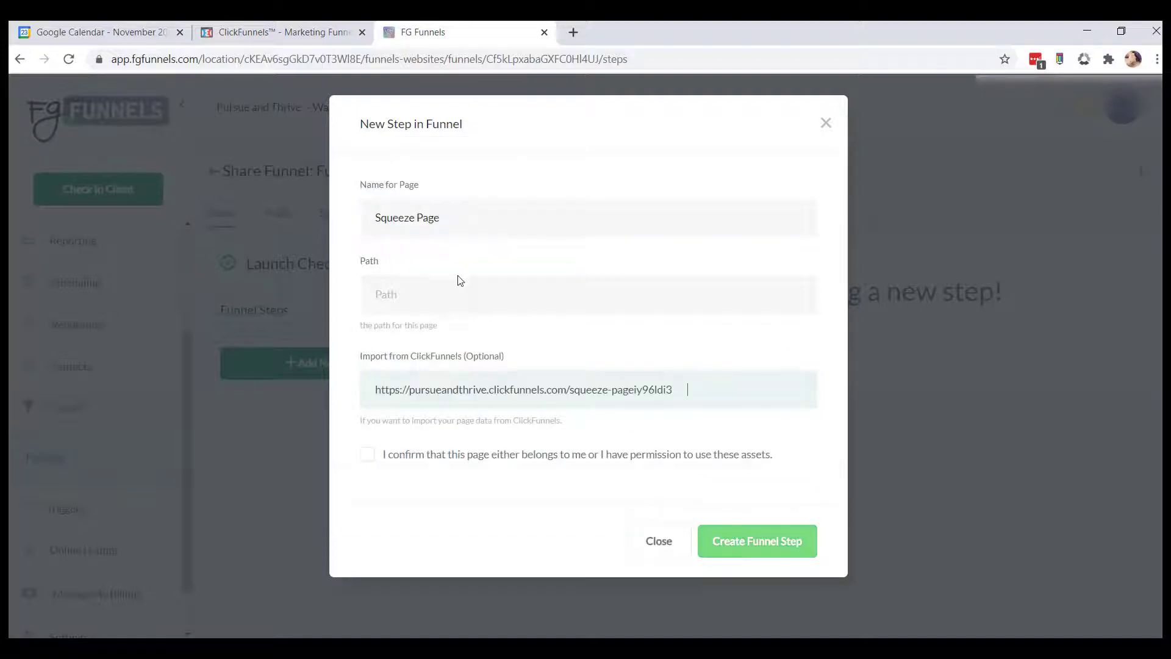
pyautogui.click(368, 458)
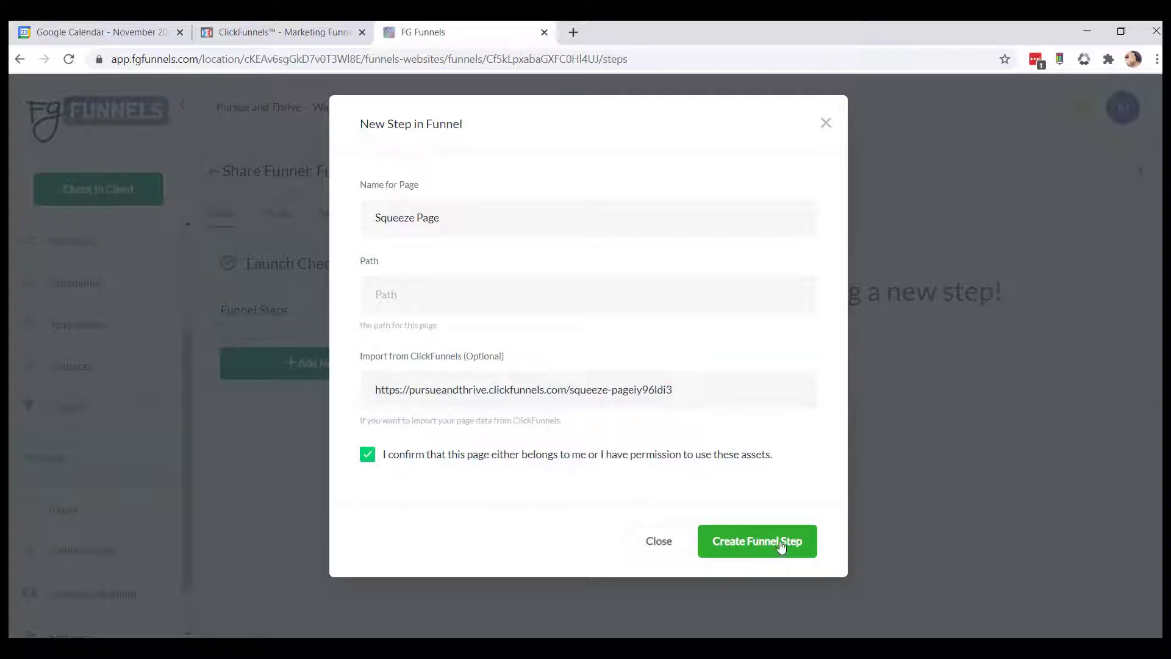
pyautogui.click(781, 543)
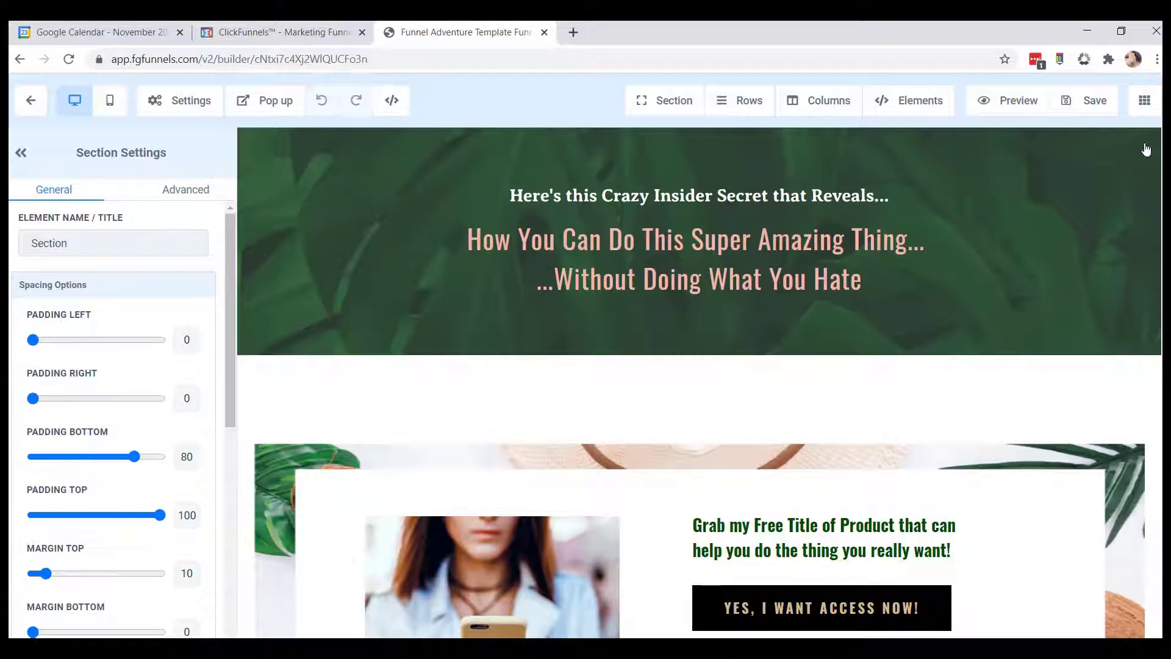
pyautogui.click(1089, 103)
pyautogui.click(28, 105)
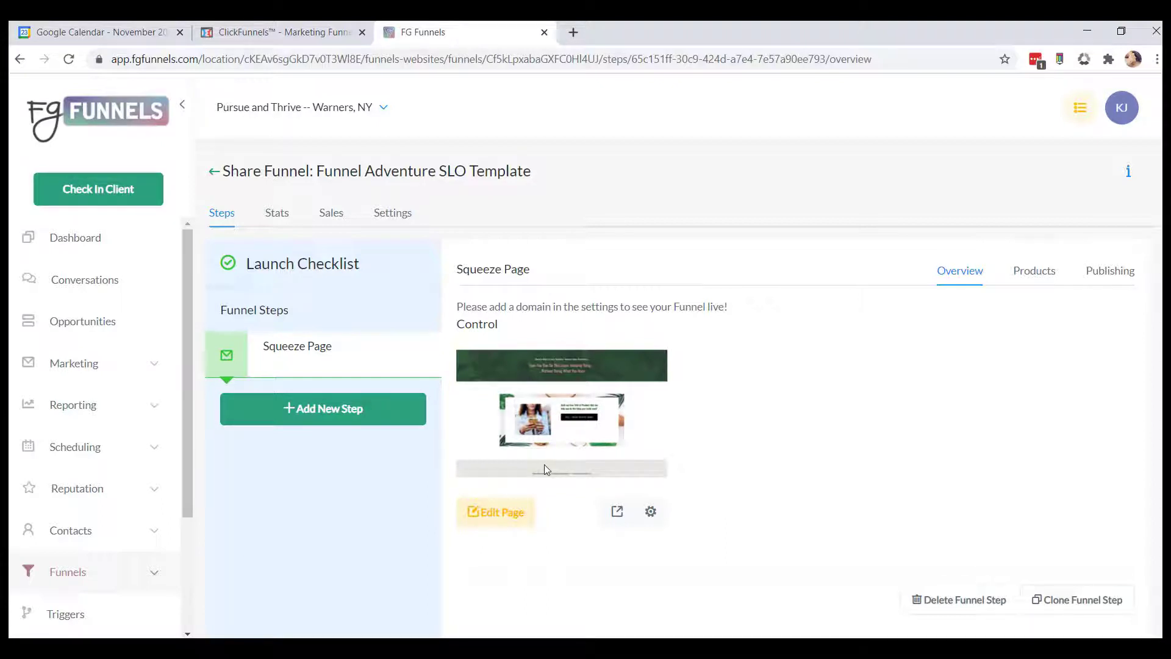
# Open another new funnel step and copy the Sales Page step's name from the ClickFunnels funnel.
pyautogui.click(340, 413)
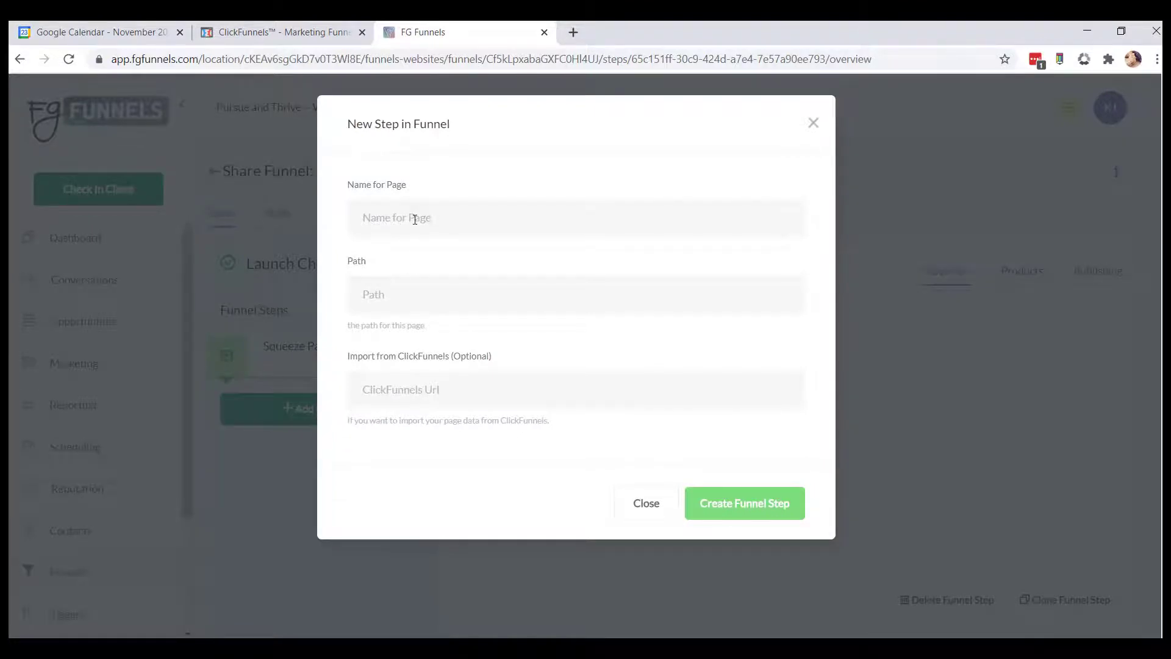
pyautogui.click(275, 32)
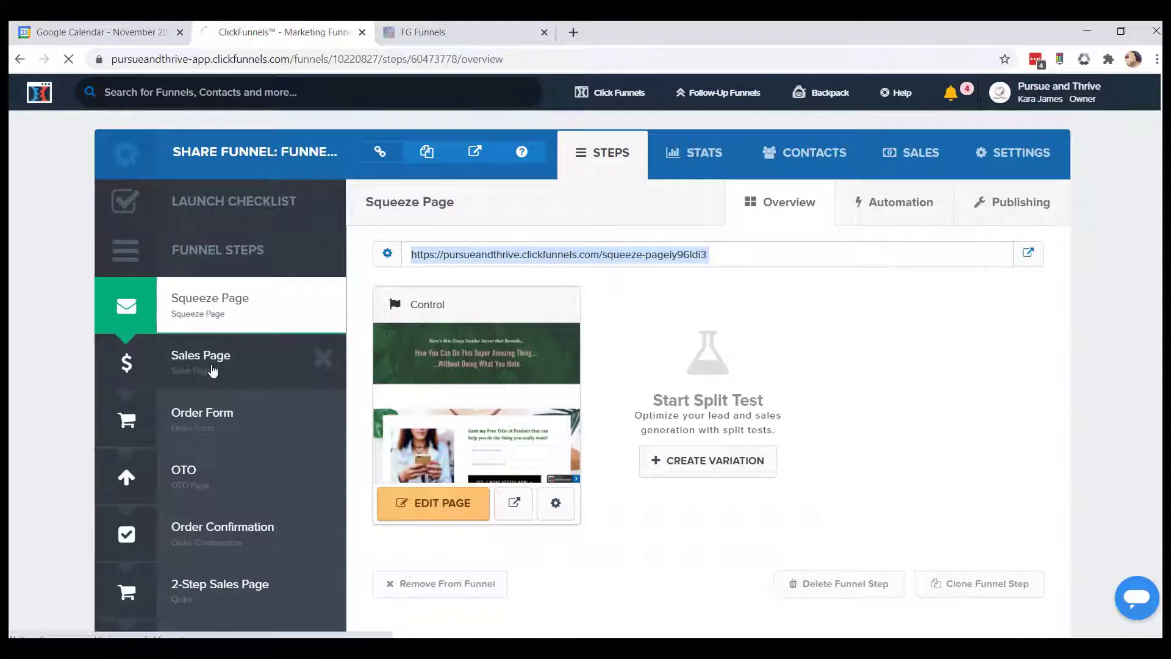
pyautogui.click(237, 364)
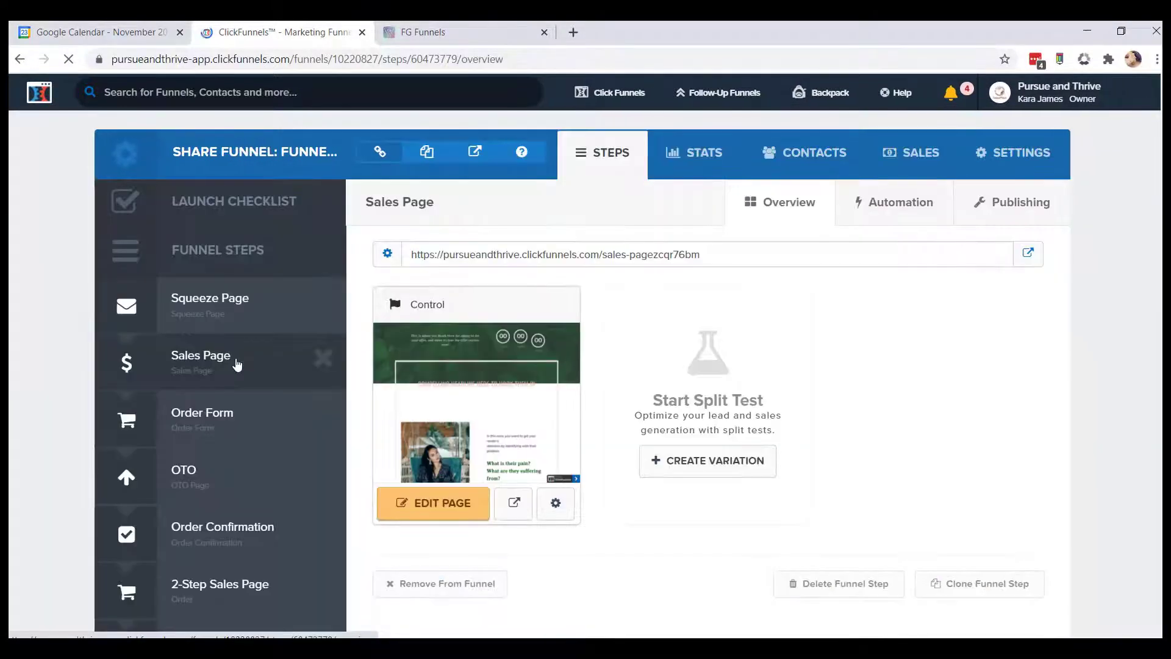
pyautogui.tripleClick(370, 203)
pyautogui.rightClick(386, 200)
pyautogui.click(402, 210)
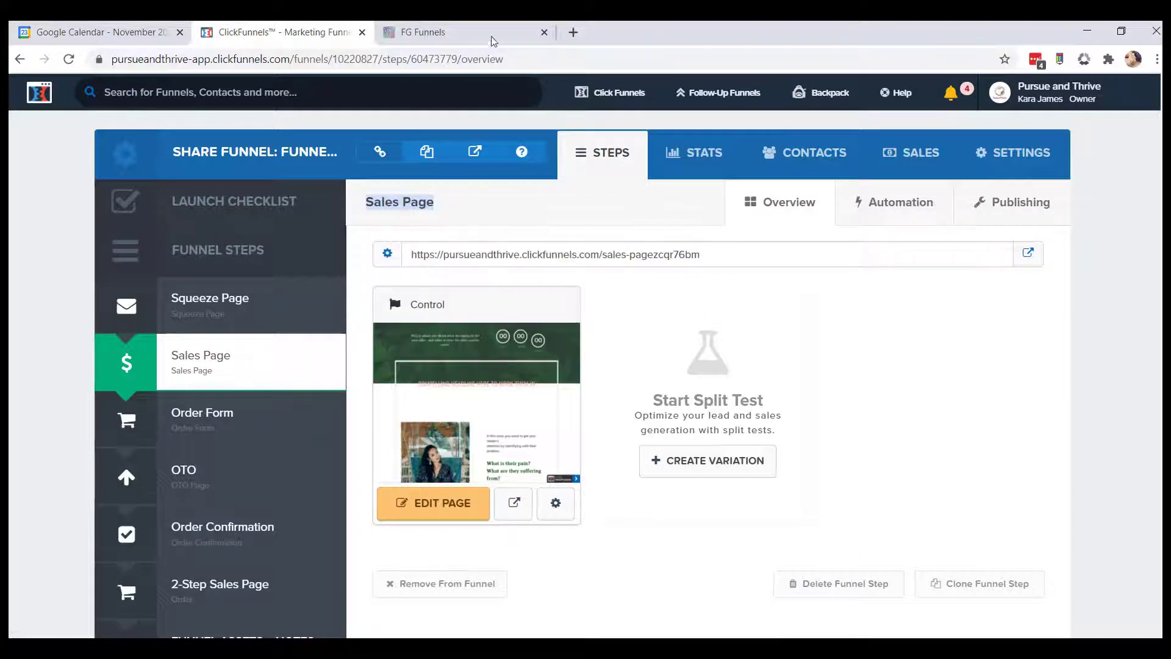
# Paste Sales Page as the new step's page name.
pyautogui.click(489, 37)
pyautogui.rightClick(418, 221)
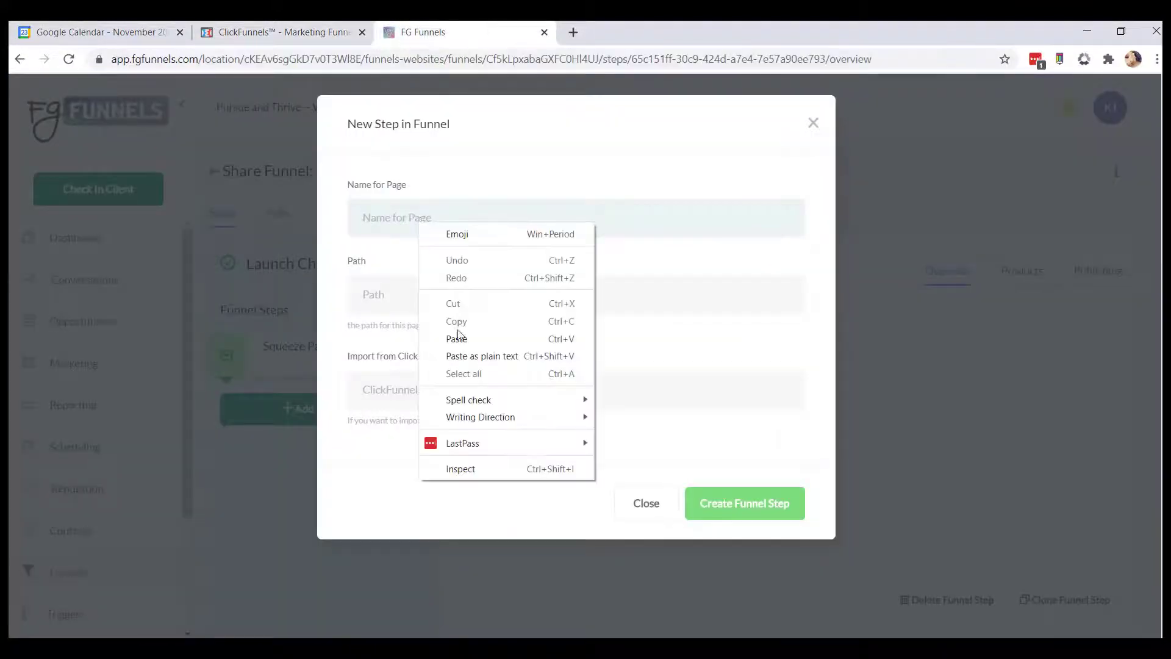
pyautogui.click(461, 335)
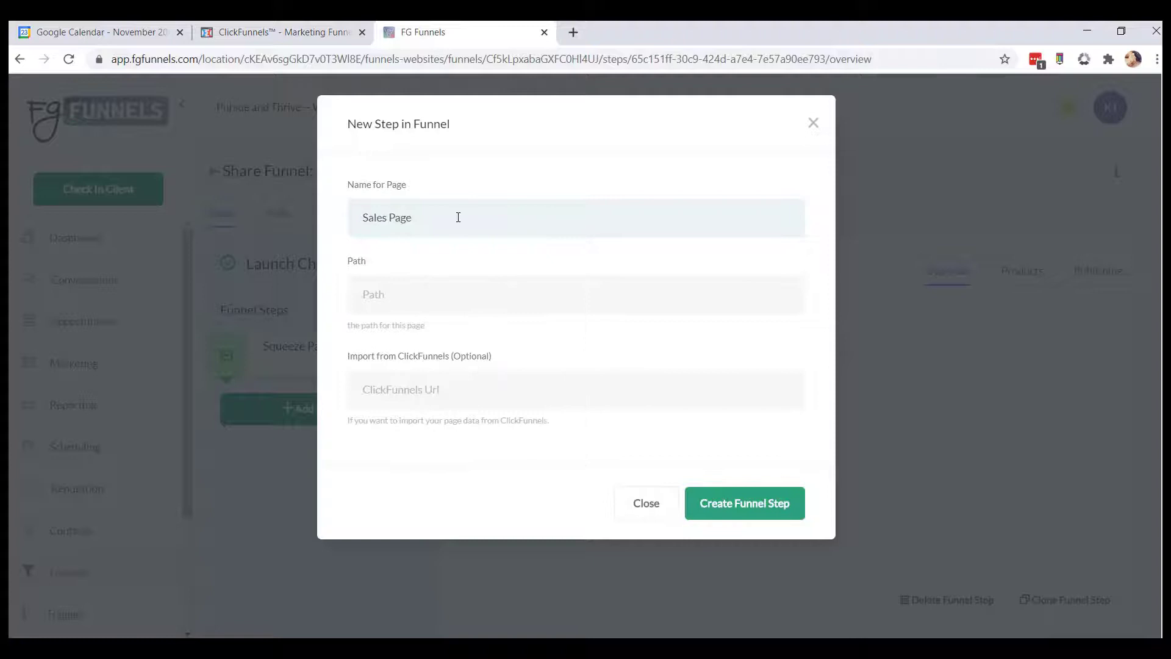
# Switch to ClickFunnels and copy the Sales Page step's URL.
pyautogui.click(272, 30)
pyautogui.tripleClick(489, 256)
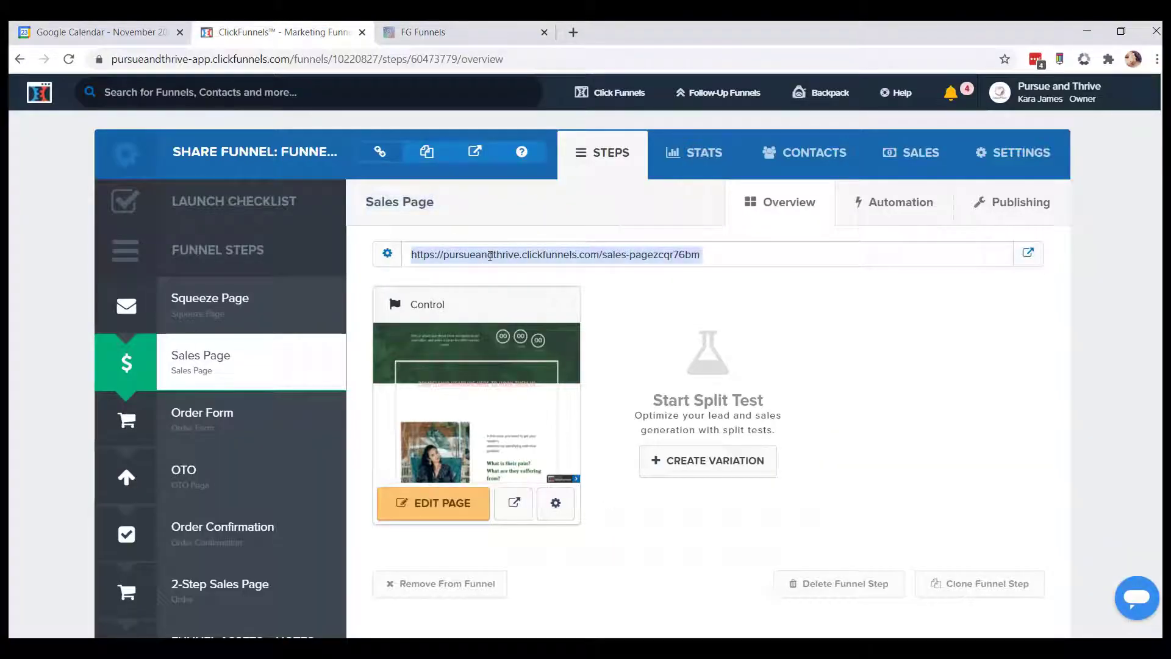
pyautogui.rightClick(491, 258)
pyautogui.click(527, 268)
# Paste the Sales Page URL into the ClickFunnels import field, confirm permission, and create the funnel step.
pyautogui.click(423, 32)
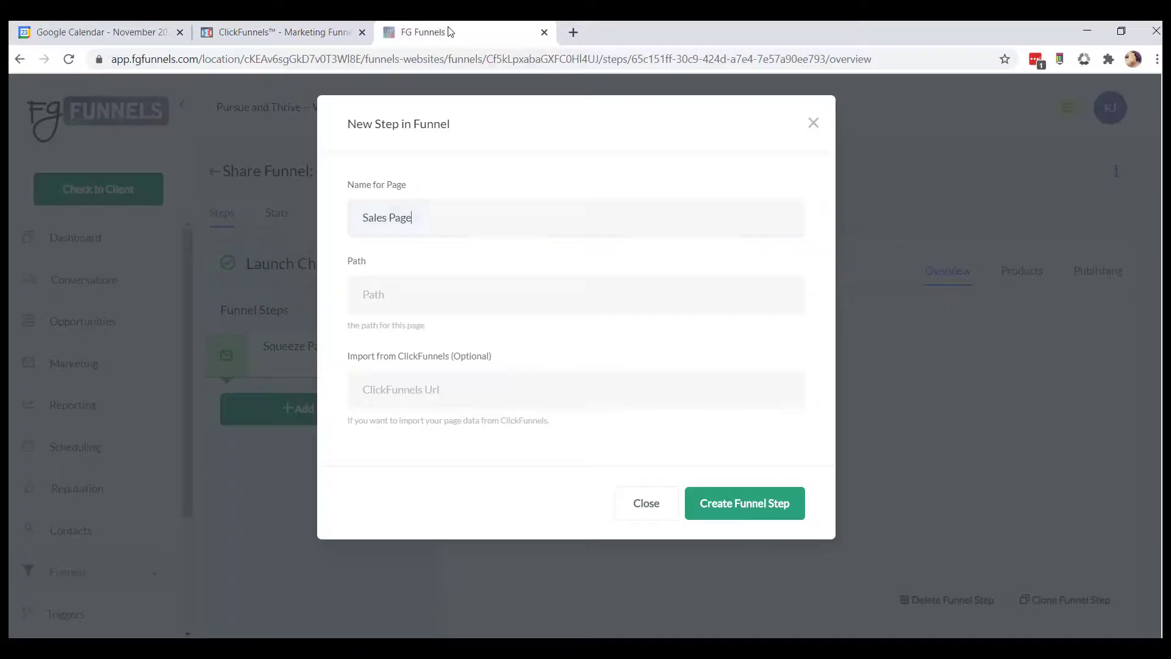
pyautogui.click(420, 392)
pyautogui.rightClick(420, 392)
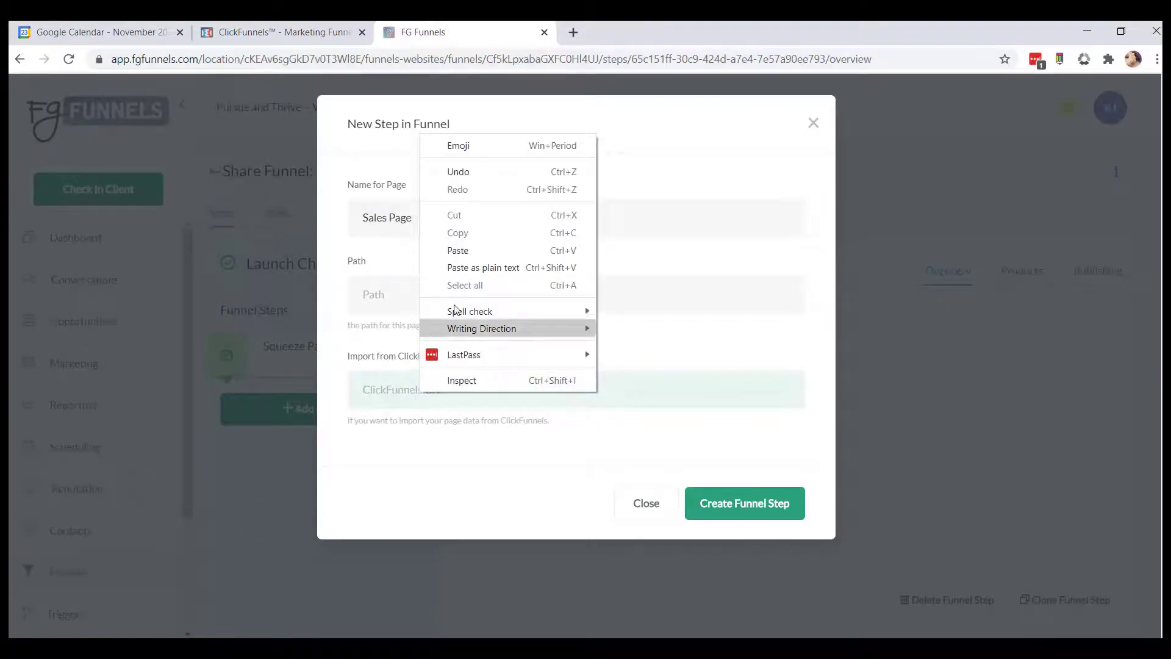
pyautogui.click(477, 269)
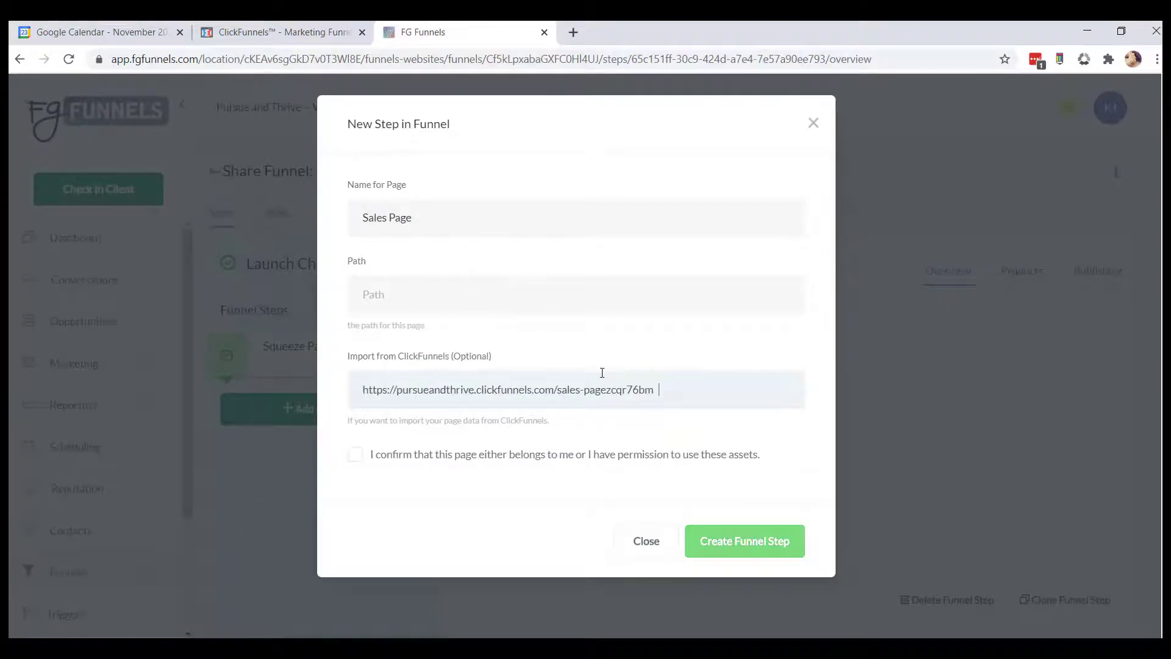
pyautogui.click(354, 462)
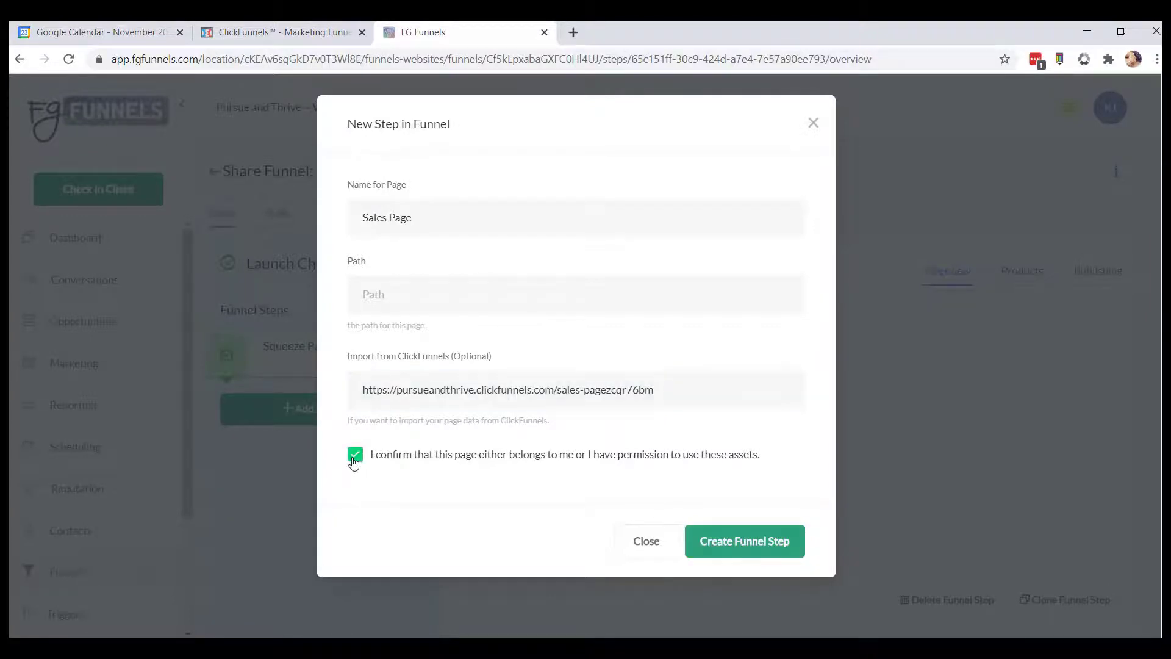
pyautogui.click(751, 548)
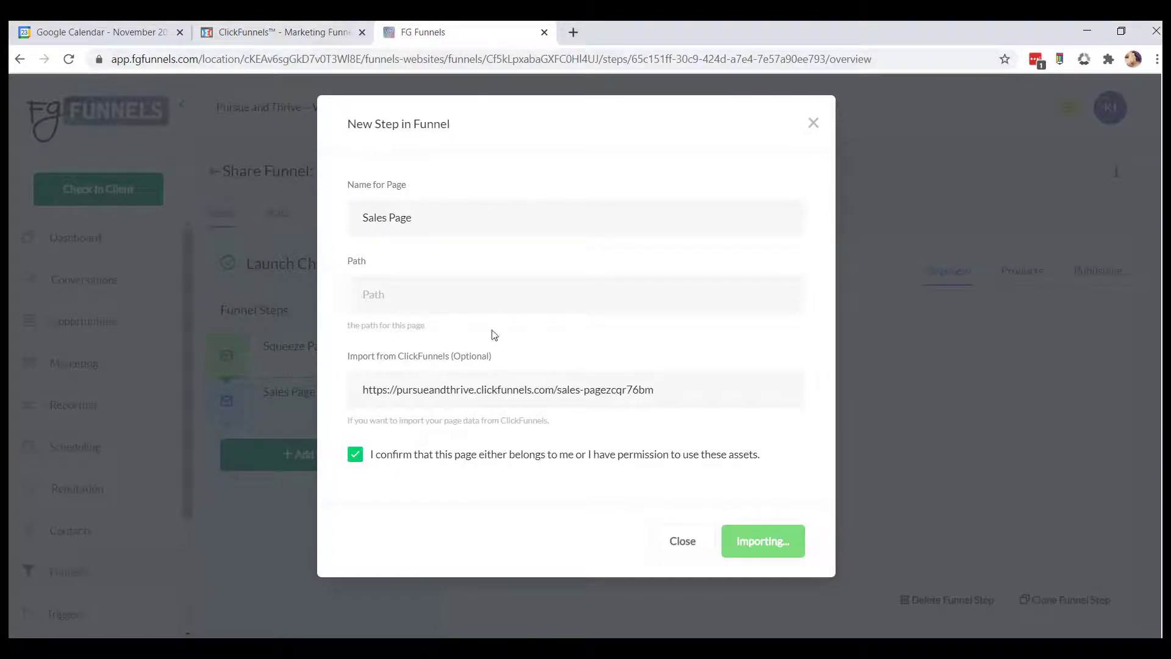
# Open the Order Form step in the ClickFunnels funnel.
pyautogui.click(308, 36)
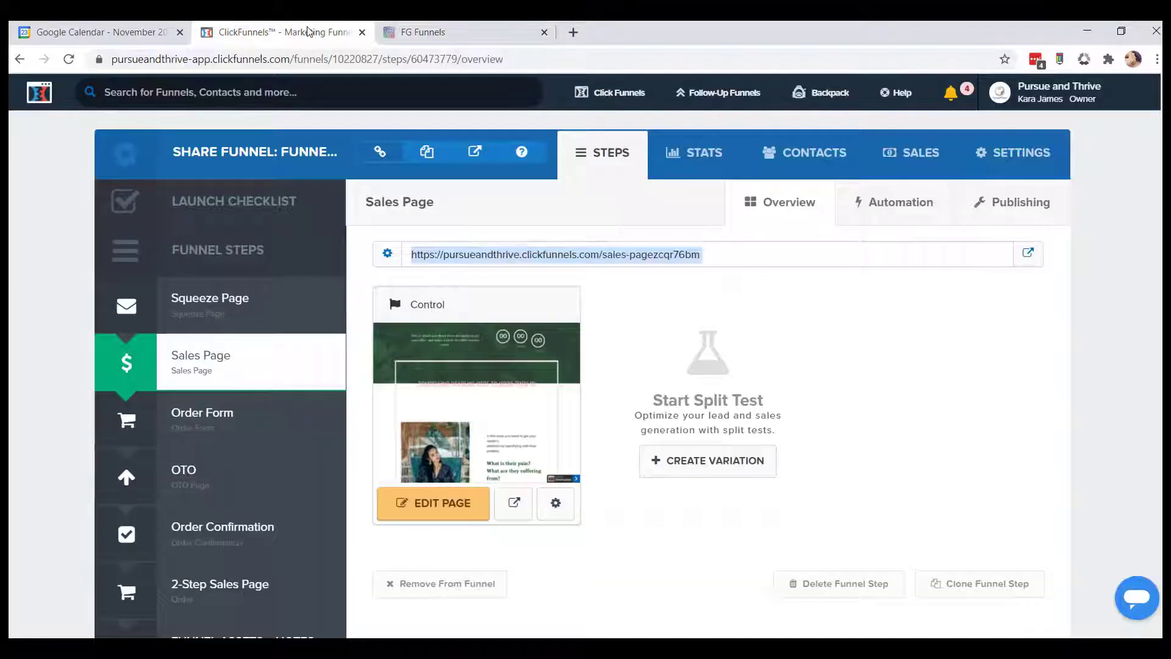
pyautogui.click(203, 421)
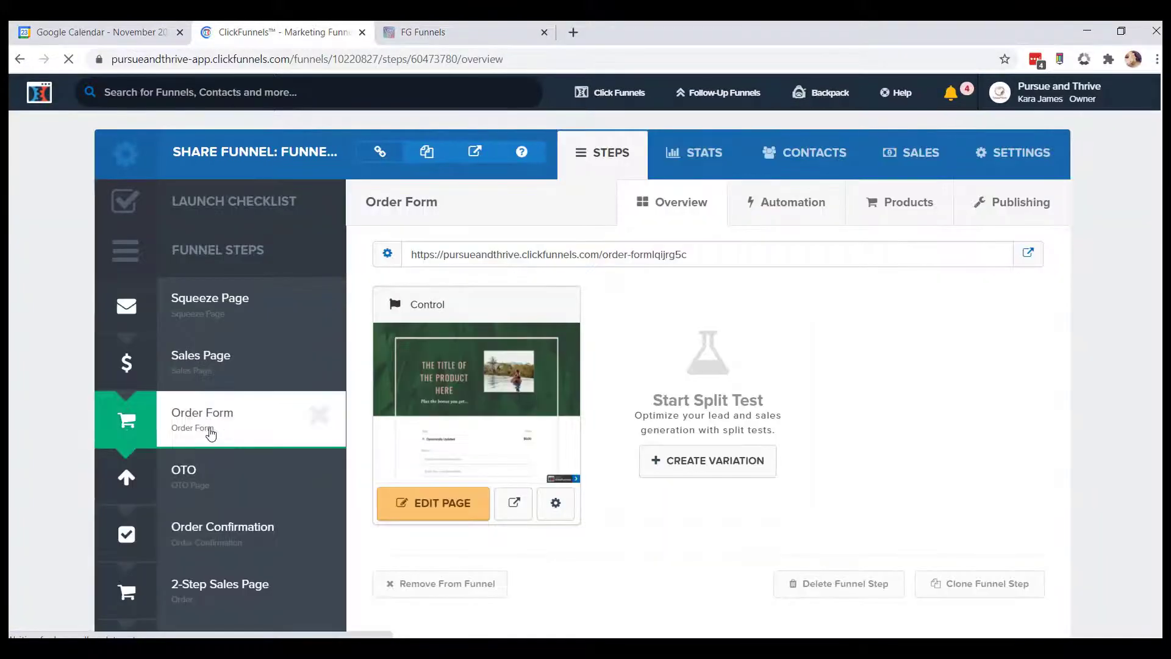
# Save the imported Sales Page in the page builder and return to the funnel overview.
pyautogui.click(469, 38)
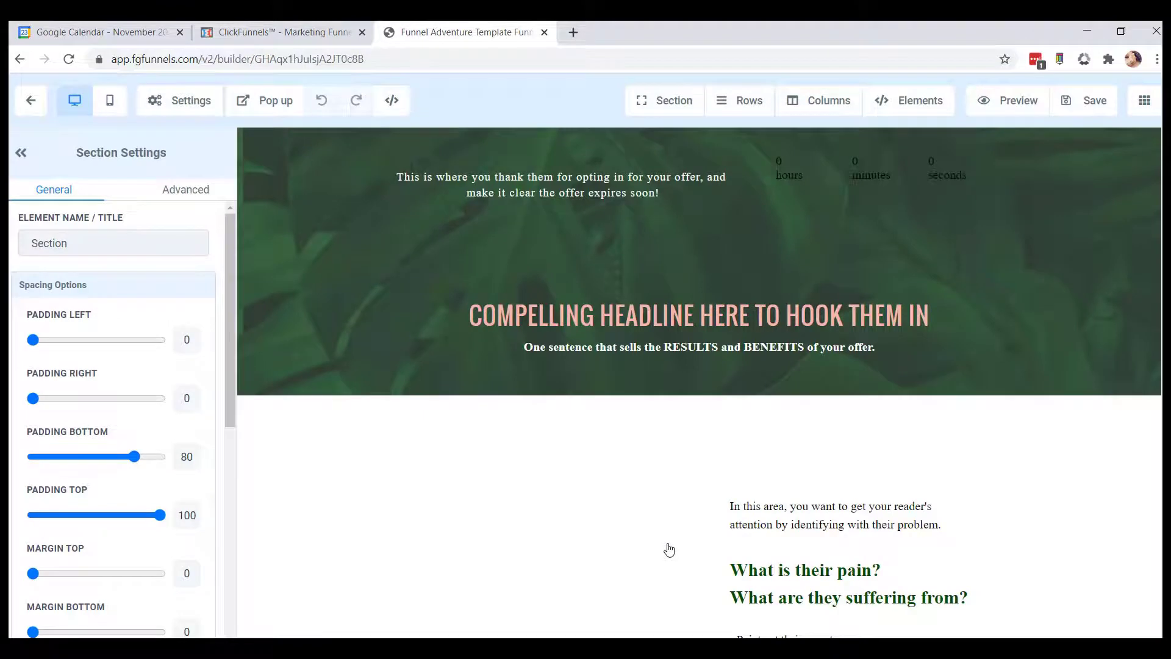
pyautogui.rightClick(943, 293)
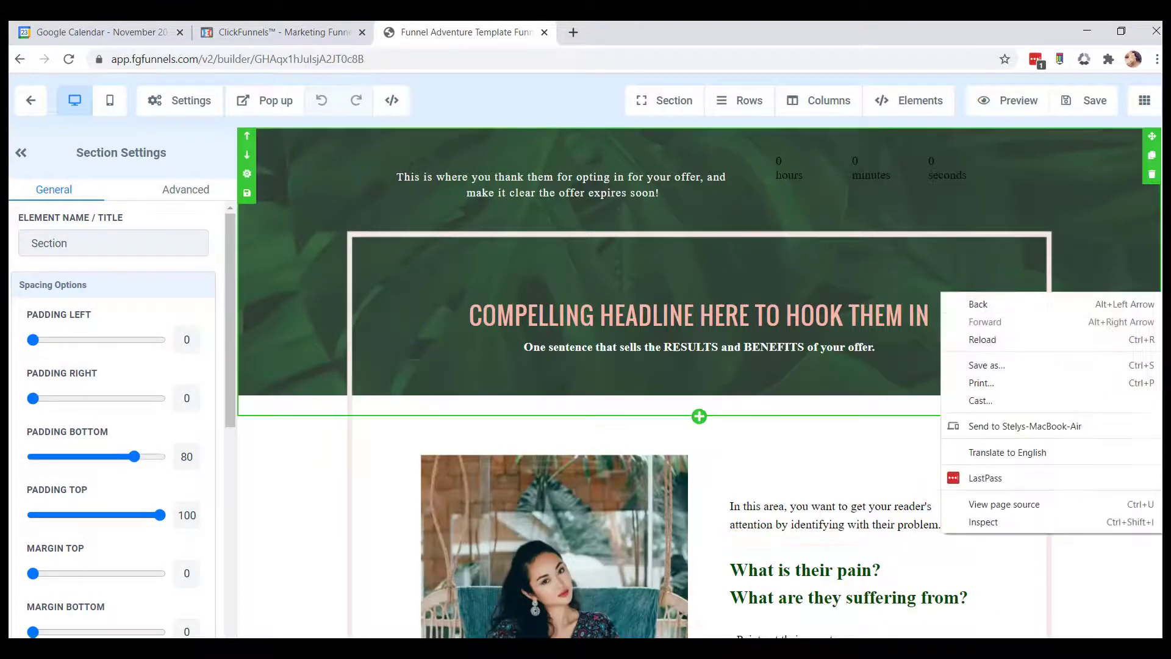
pyautogui.click(1090, 100)
pyautogui.click(1090, 100)
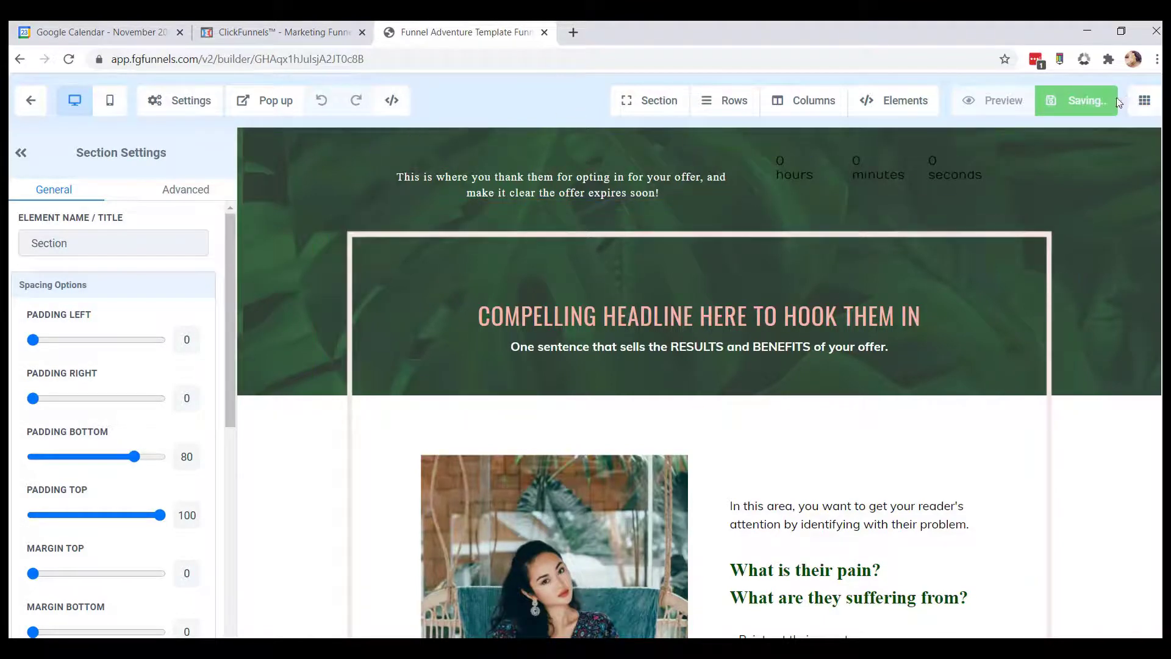
pyautogui.click(31, 102)
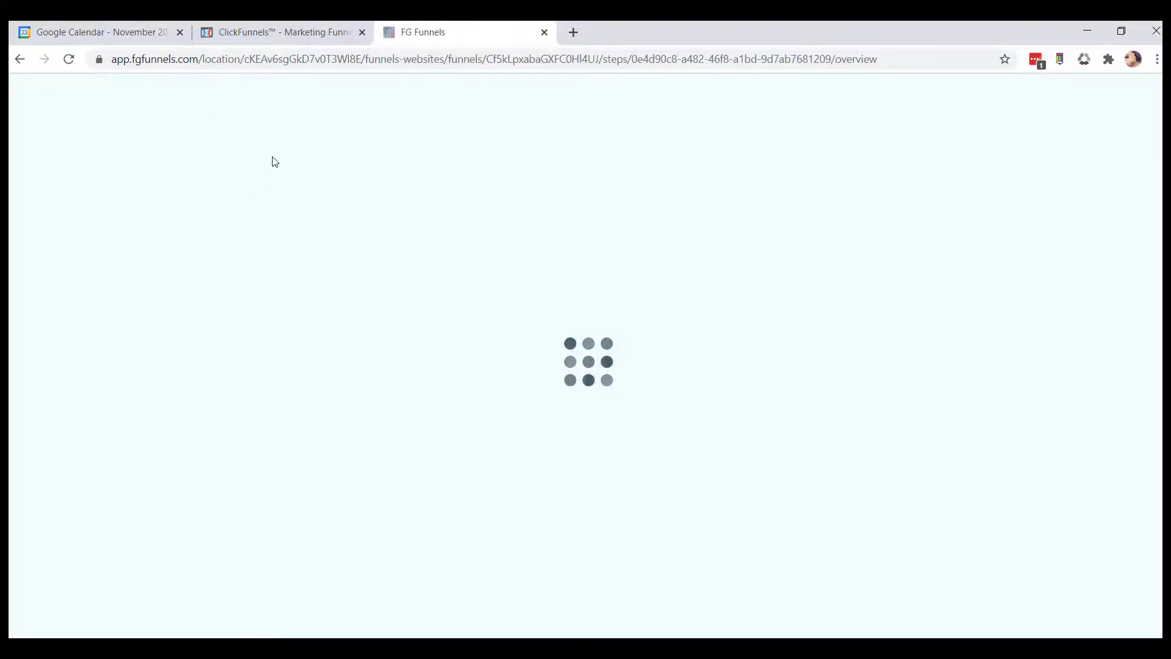
# Copy the Order Form step's name from the ClickFunnels funnel.
pyautogui.click(306, 37)
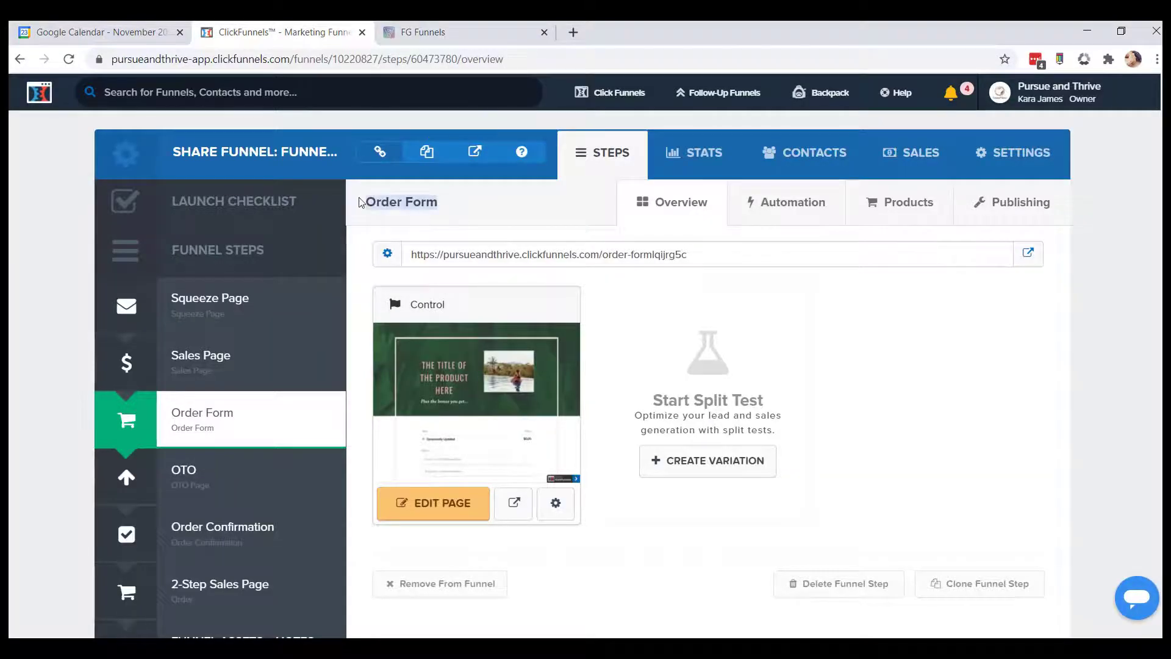
pyautogui.rightClick(383, 201)
pyautogui.click(410, 212)
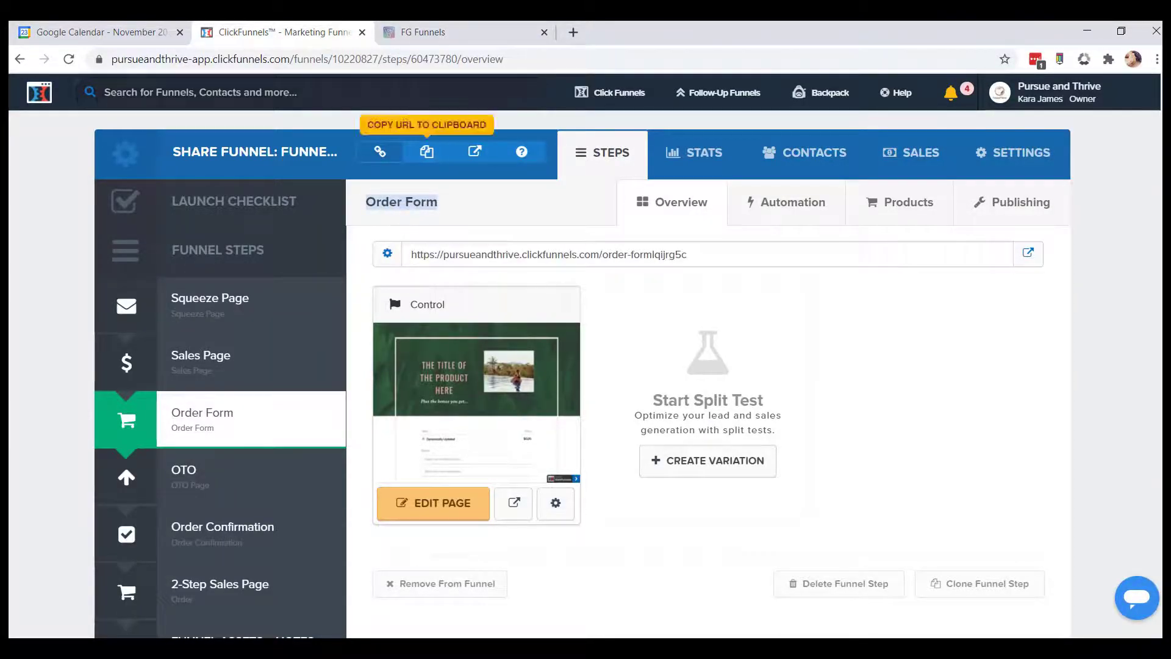
pyautogui.click(470, 33)
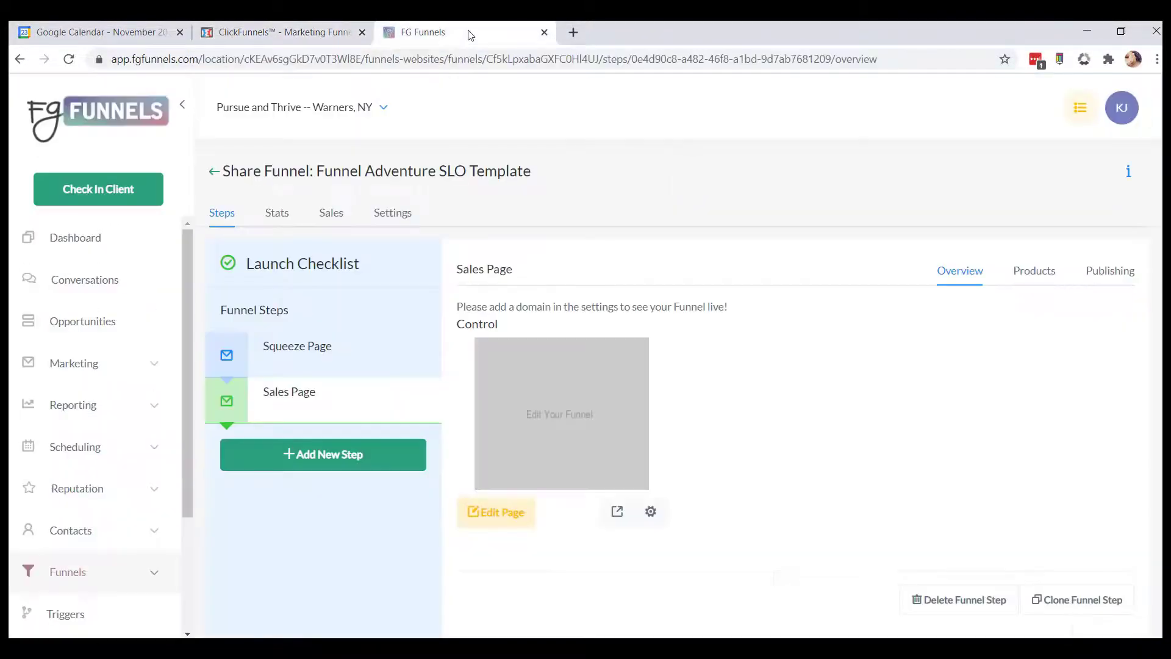
# Add a new funnel step and paste Order Form as its page name.
pyautogui.click(288, 453)
pyautogui.rightClick(521, 209)
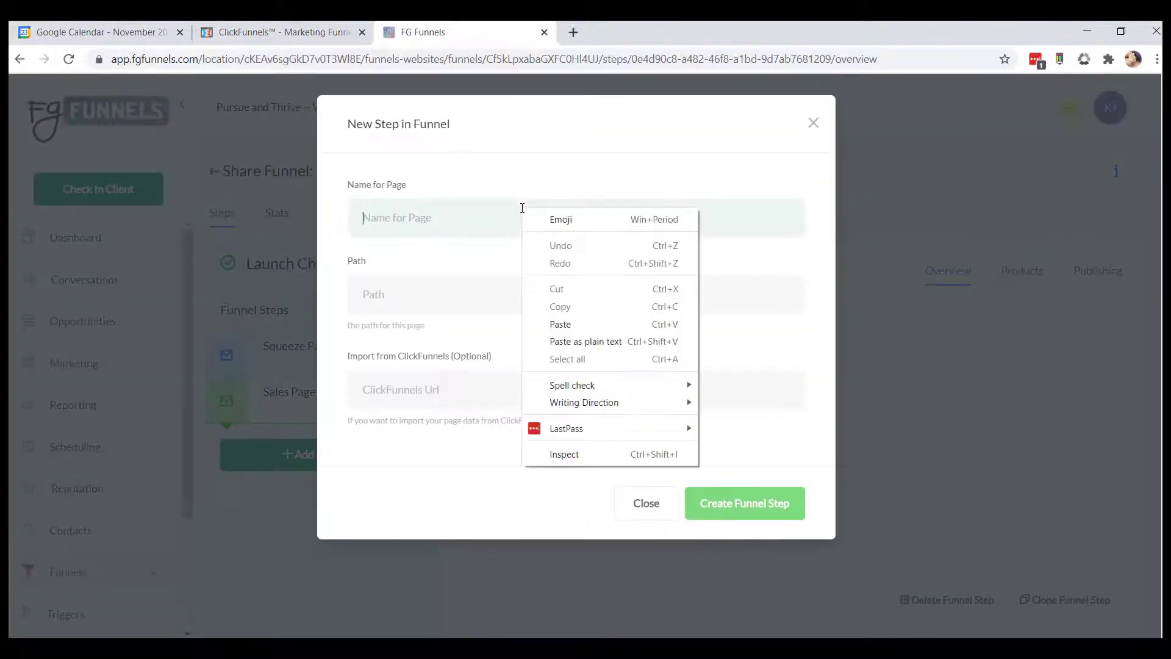
pyautogui.click(573, 324)
# Copy the Order Form step's URL in ClickFunnels.
pyautogui.click(287, 34)
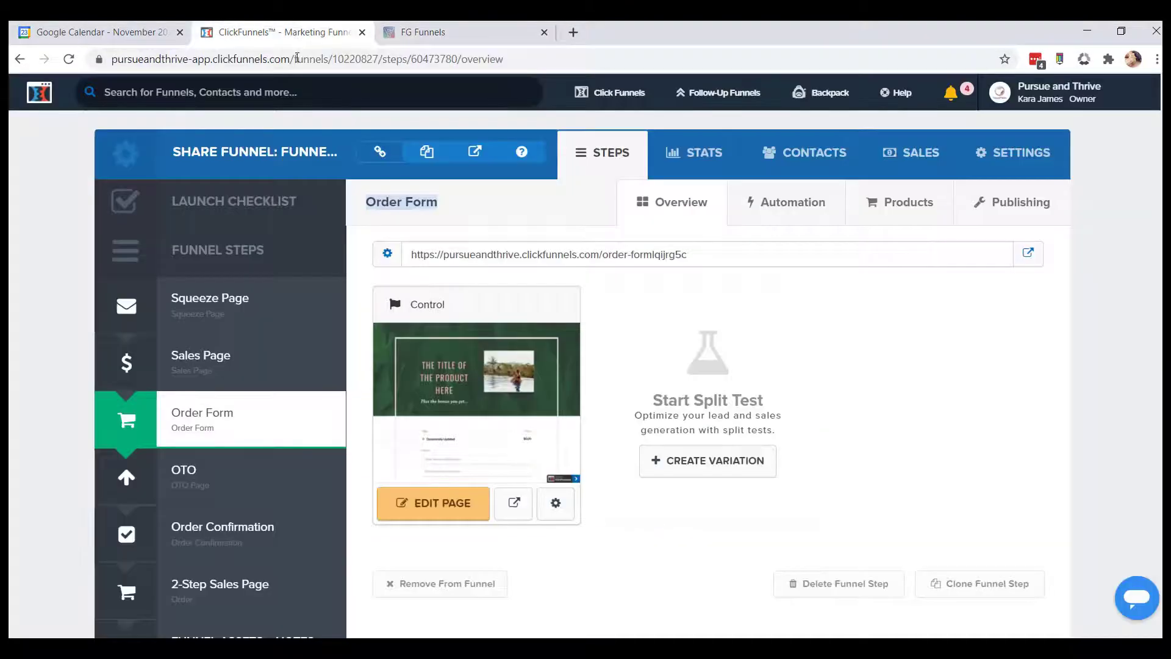
pyautogui.doubleClick(501, 254)
pyautogui.tripleClick(502, 254)
pyautogui.rightClick(519, 253)
pyautogui.click(537, 263)
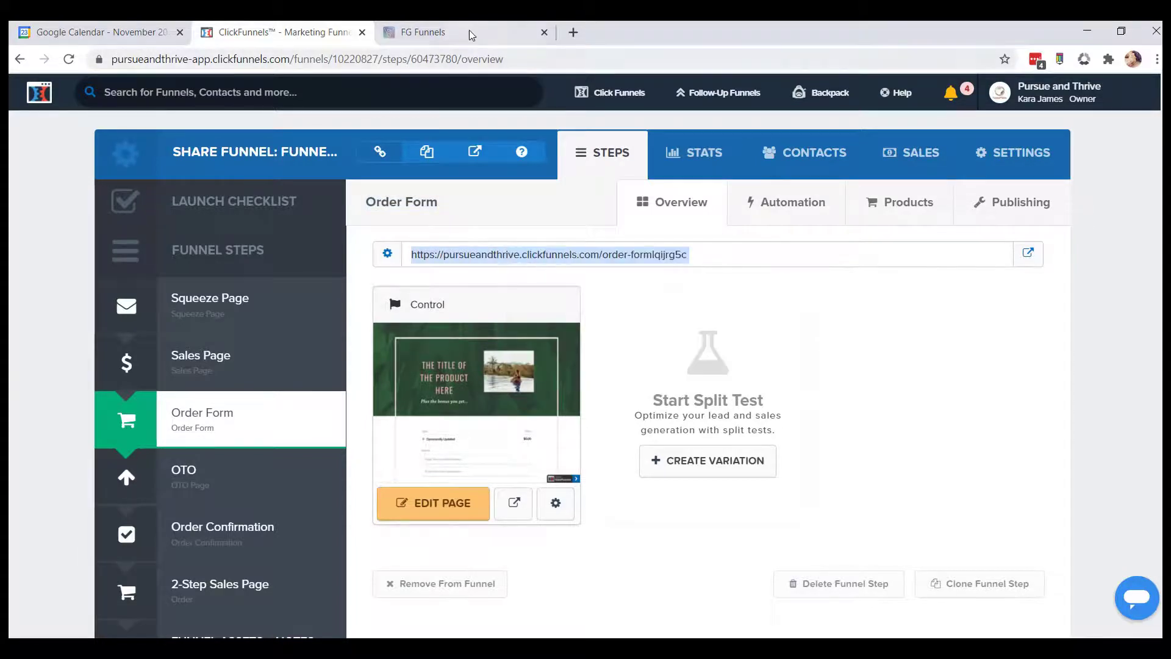
# Paste the Order Form URL into the import field, confirm permission, create the step, and save the imported page.
pyautogui.click(469, 30)
pyautogui.rightClick(429, 393)
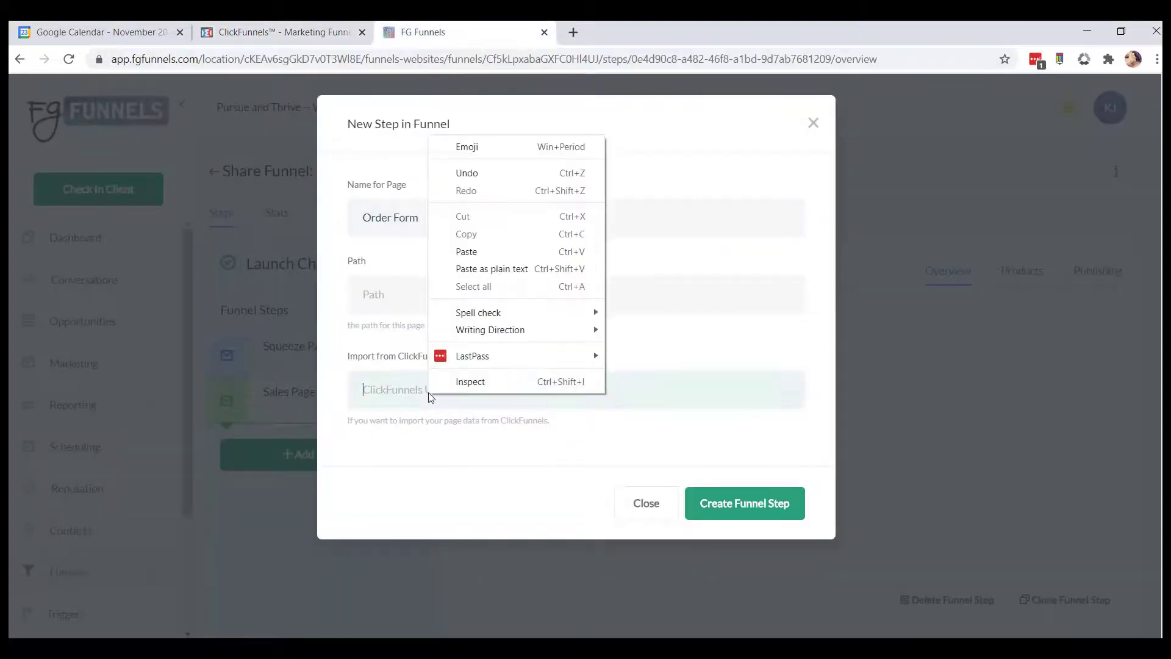
pyautogui.click(506, 268)
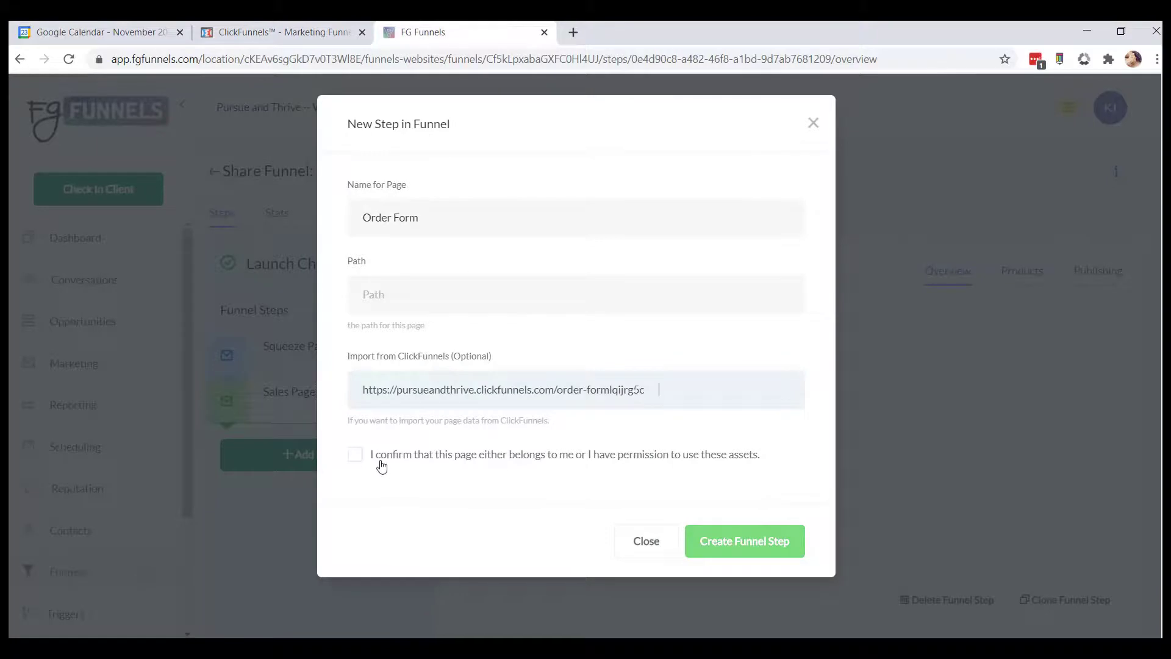
pyautogui.click(356, 455)
pyautogui.click(731, 556)
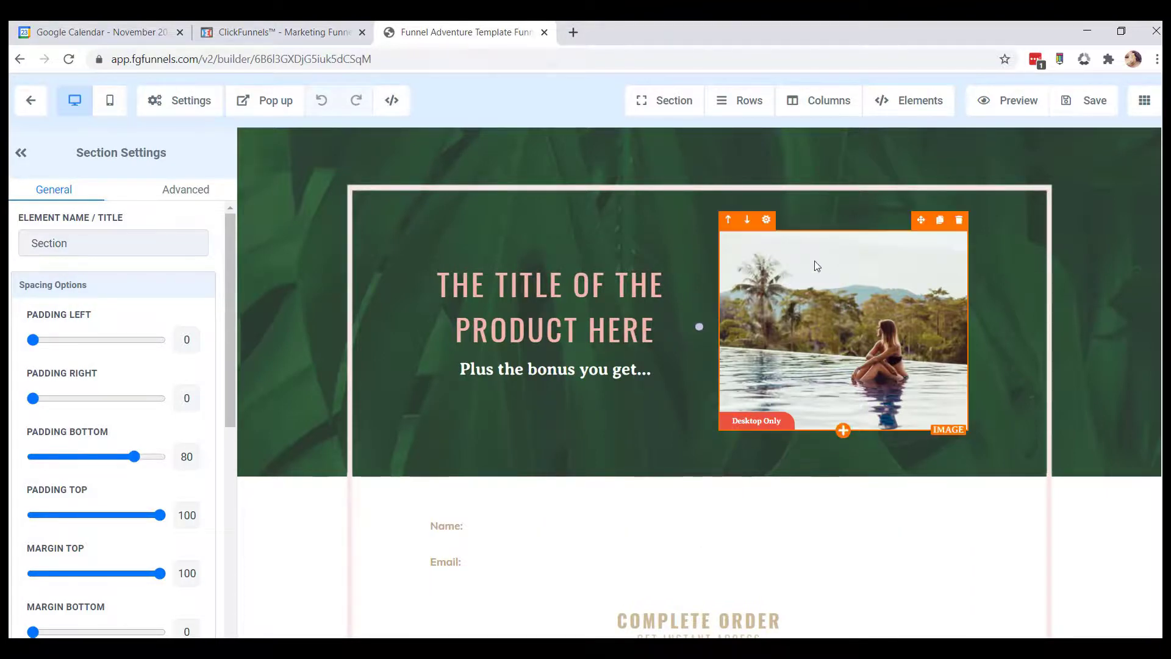
pyautogui.click(1088, 102)
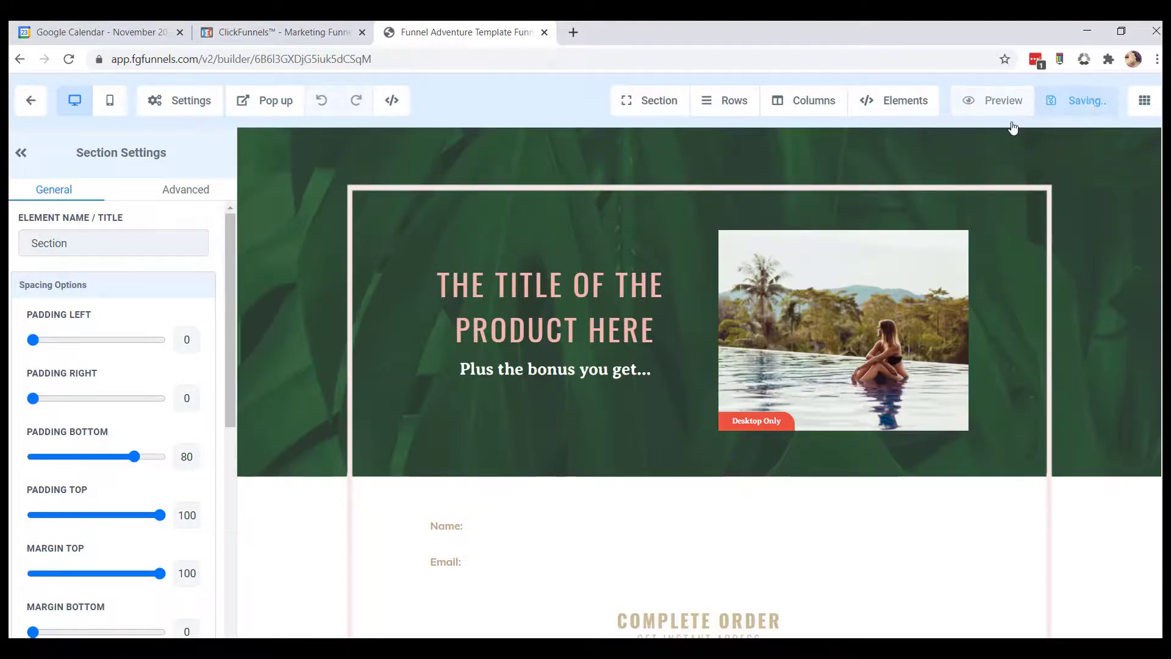